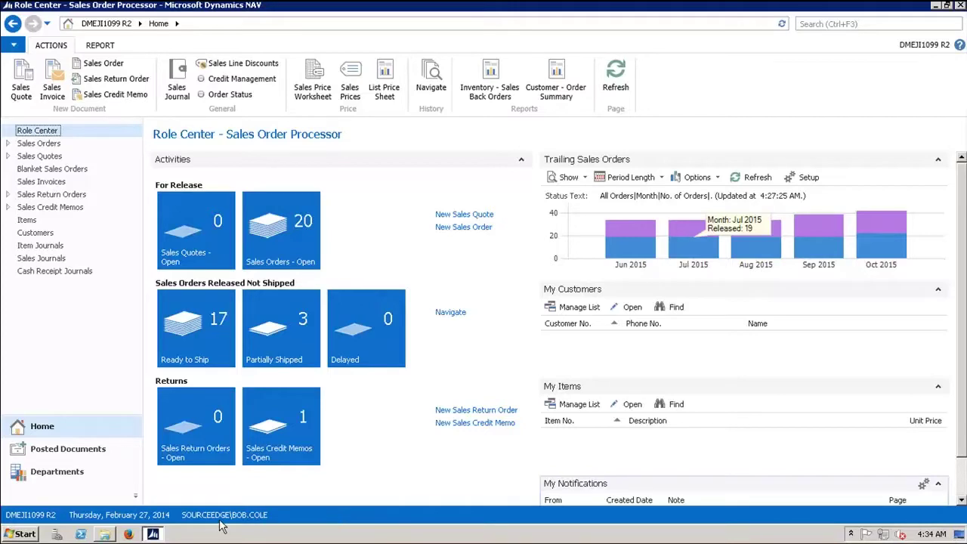
- From the Demo Import Files folder in Explorer, open VL-ExcelJournalImport-Sample.xlsx in Excel
left_click(103, 535)
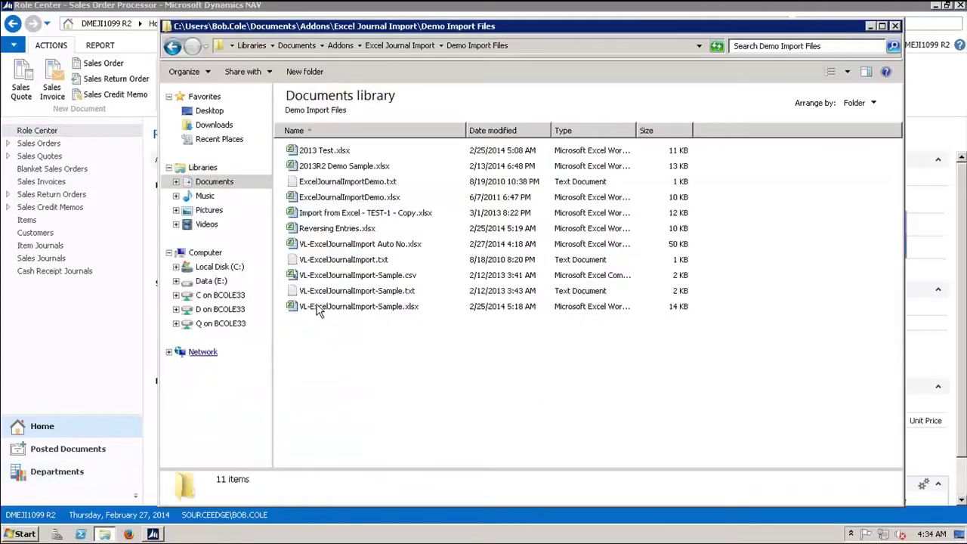
double_click(326, 309)
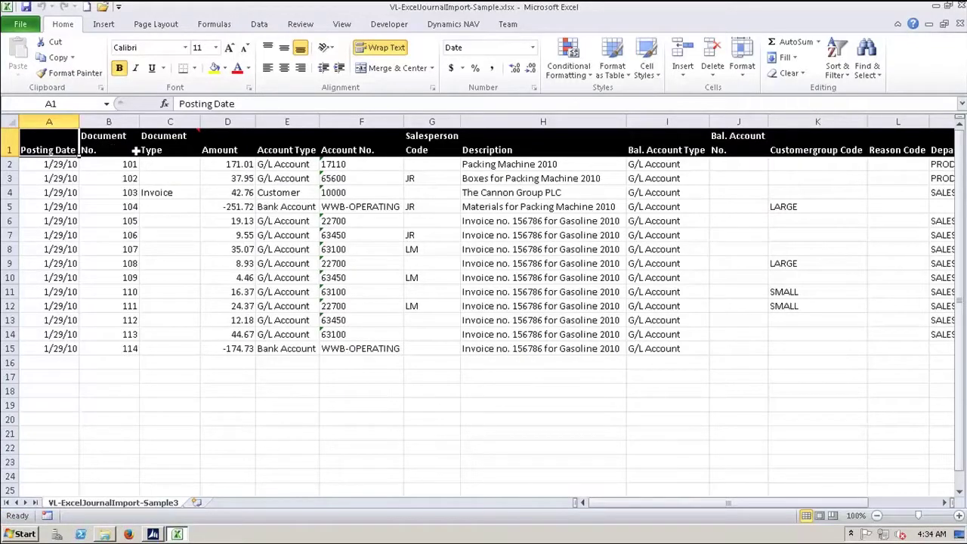
mouse_move(187, 149)
mouse_move(149, 146)
left_click_drag(665, 502, 853, 499)
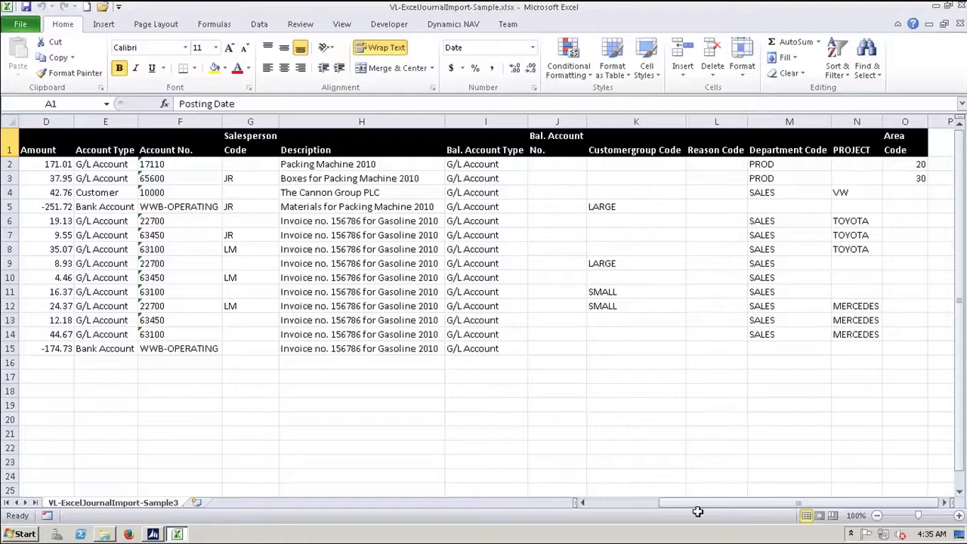
left_click_drag(702, 503, 596, 499)
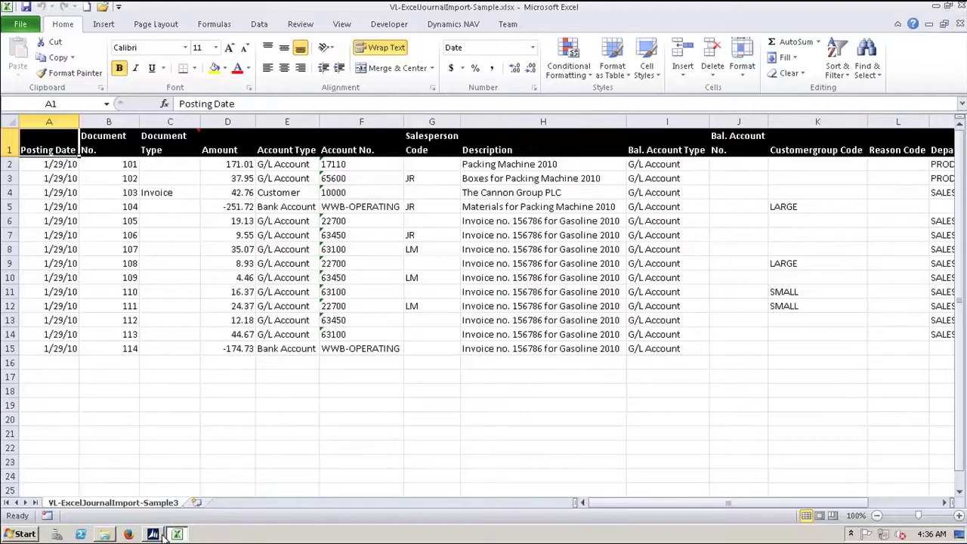
left_click(160, 533)
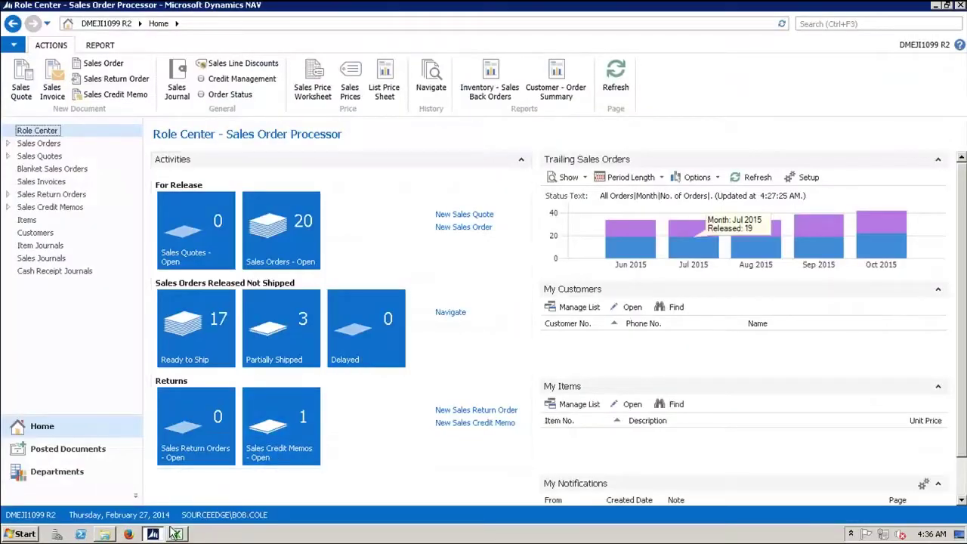
- Open General Journals from Departments > General Ledger to show the DEFAULT batch
left_click(48, 475)
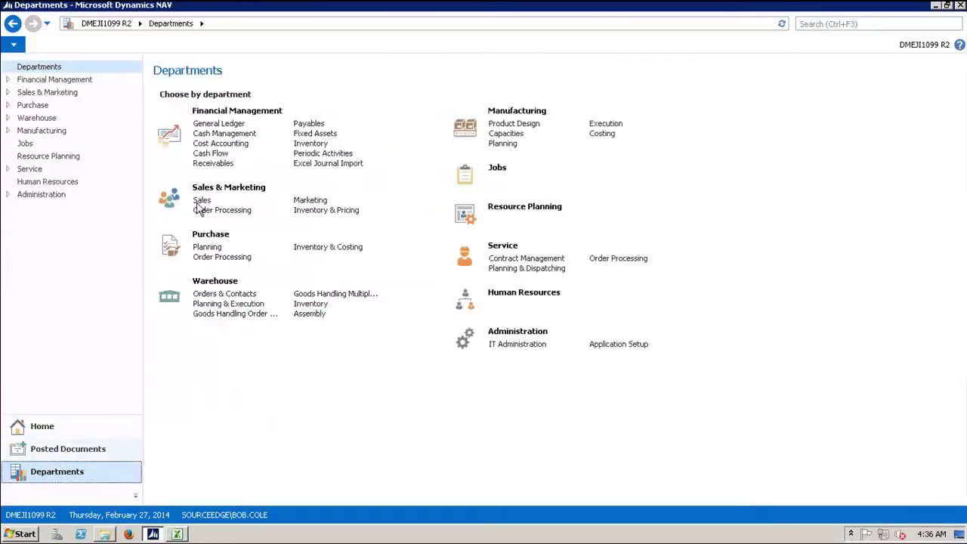
left_click(242, 127)
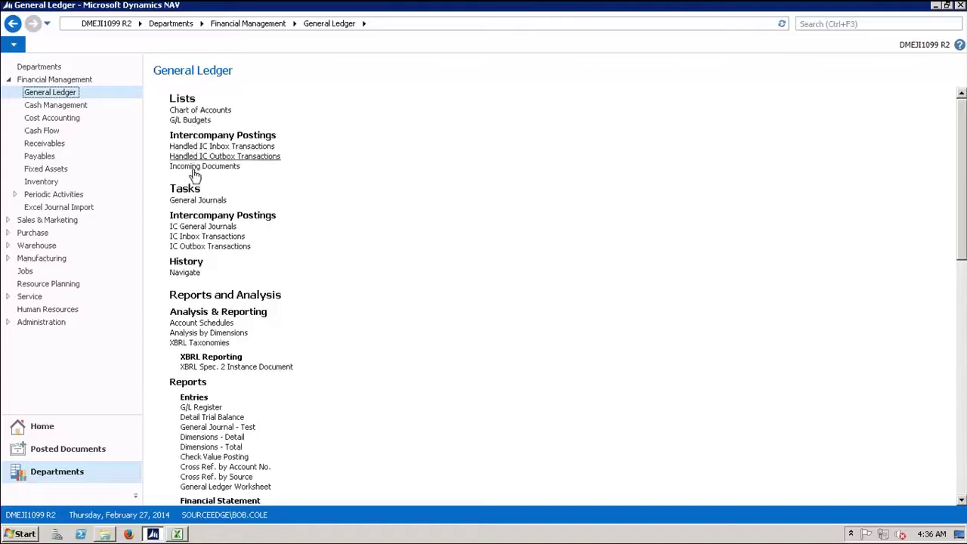
left_click(196, 201)
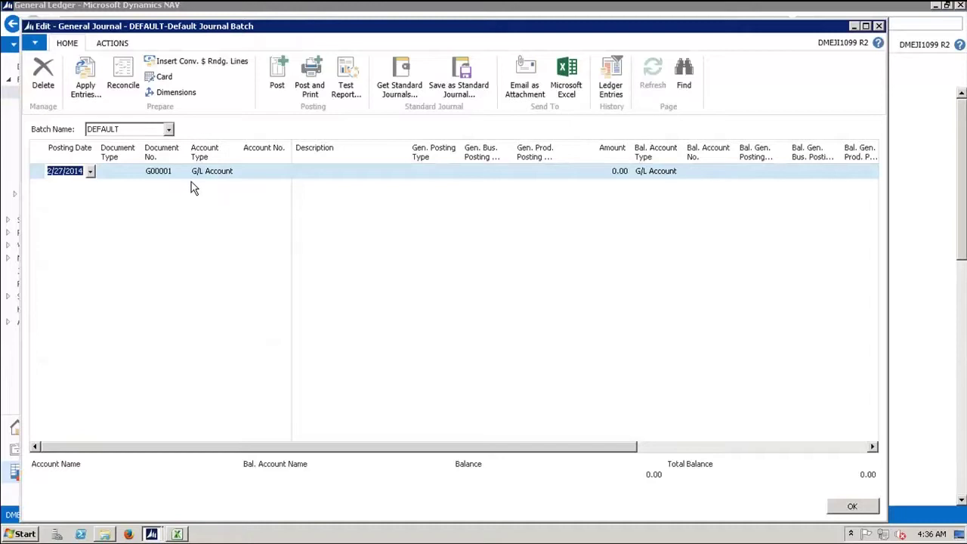
- Start Journal Import with file VL-ExcelJournalImport-Sample.xlsx and list its worksheets
left_click(113, 44)
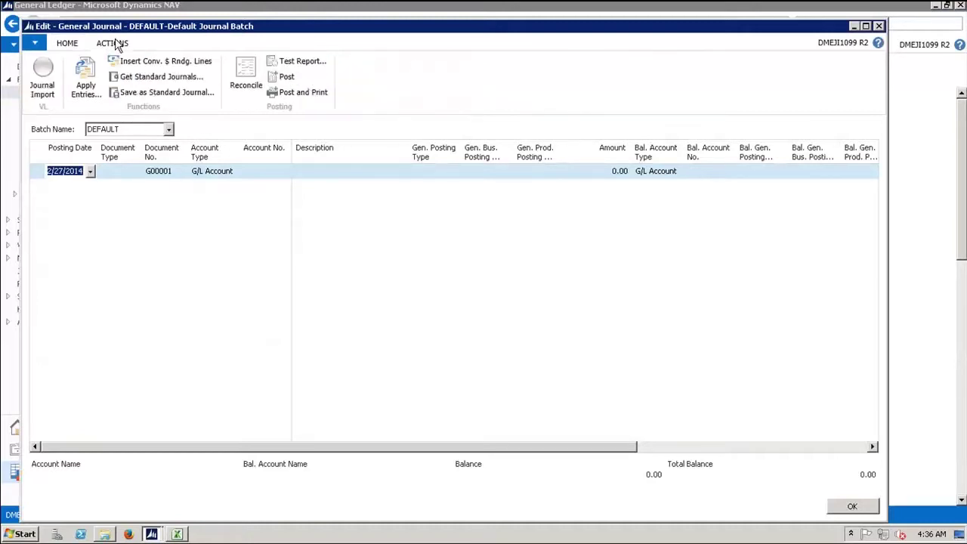
left_click(50, 85)
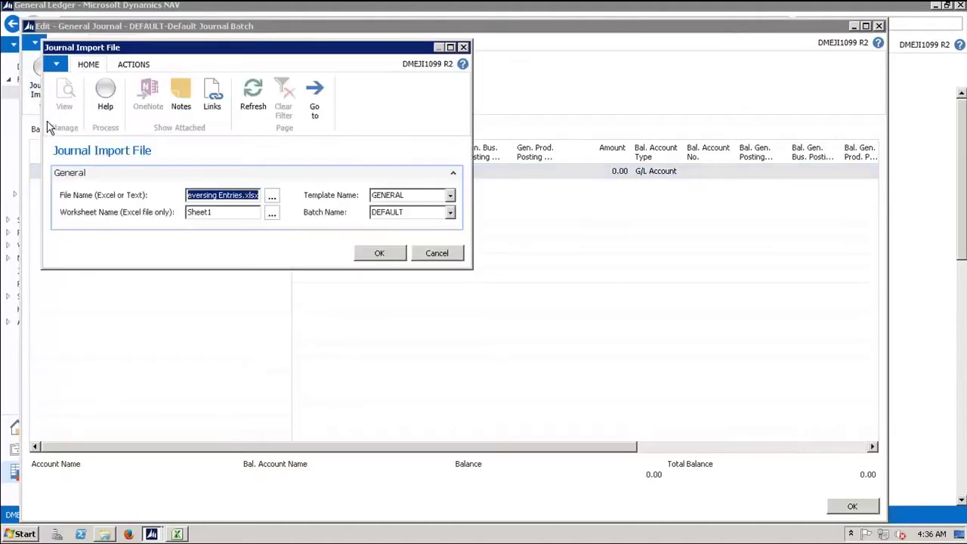
left_click(273, 200)
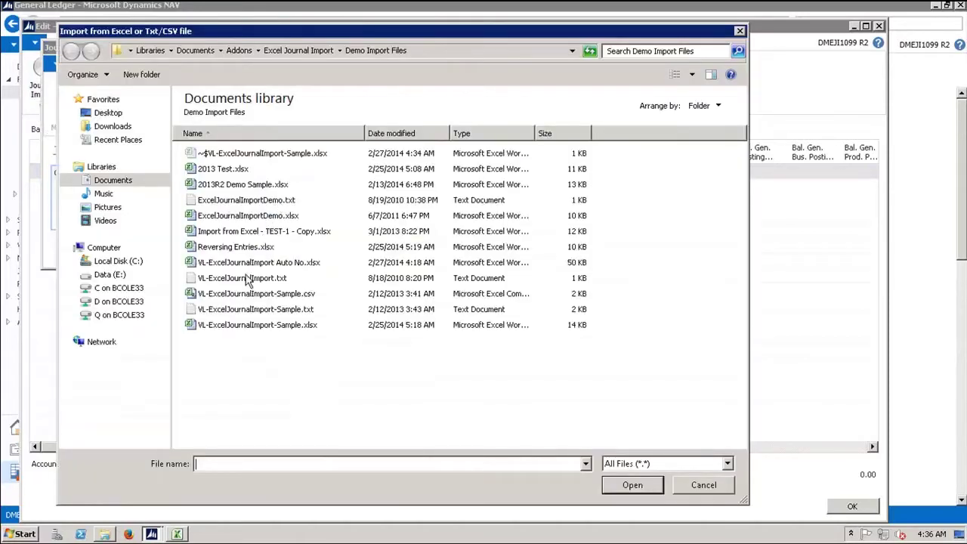
left_click(234, 331)
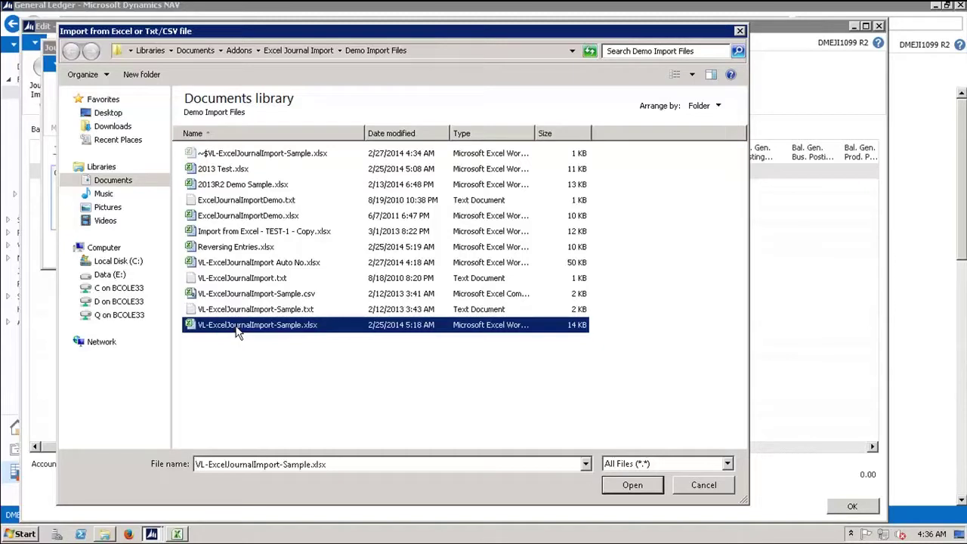
left_click(632, 484)
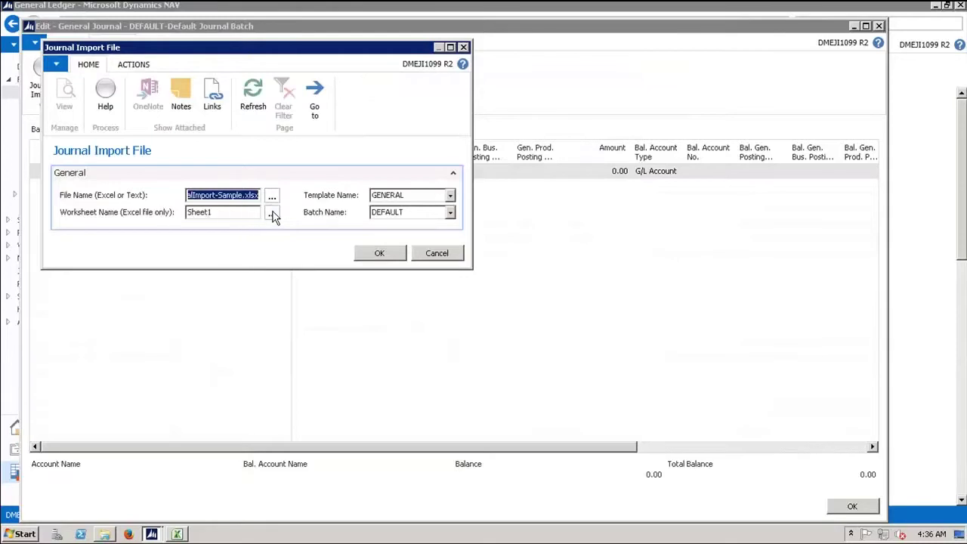
key("Tab")
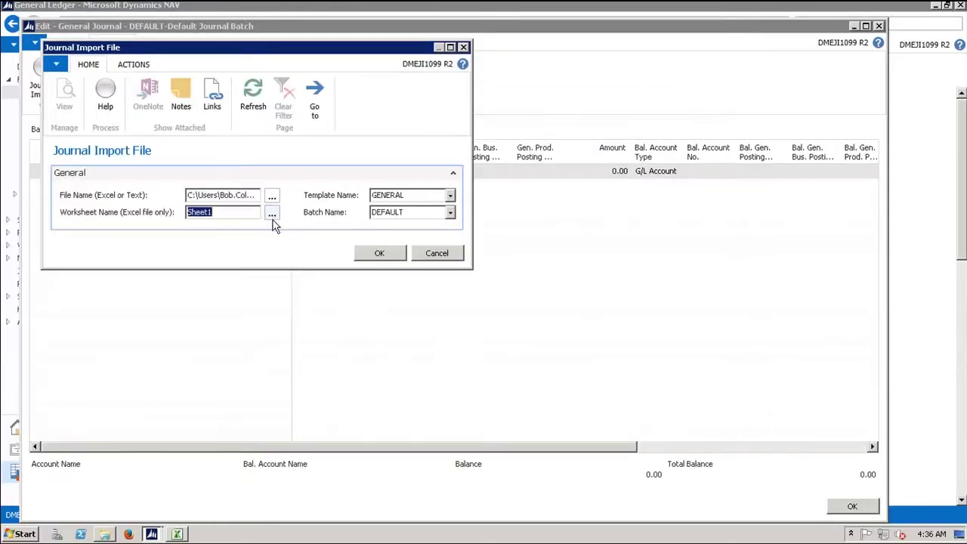
left_click(272, 215)
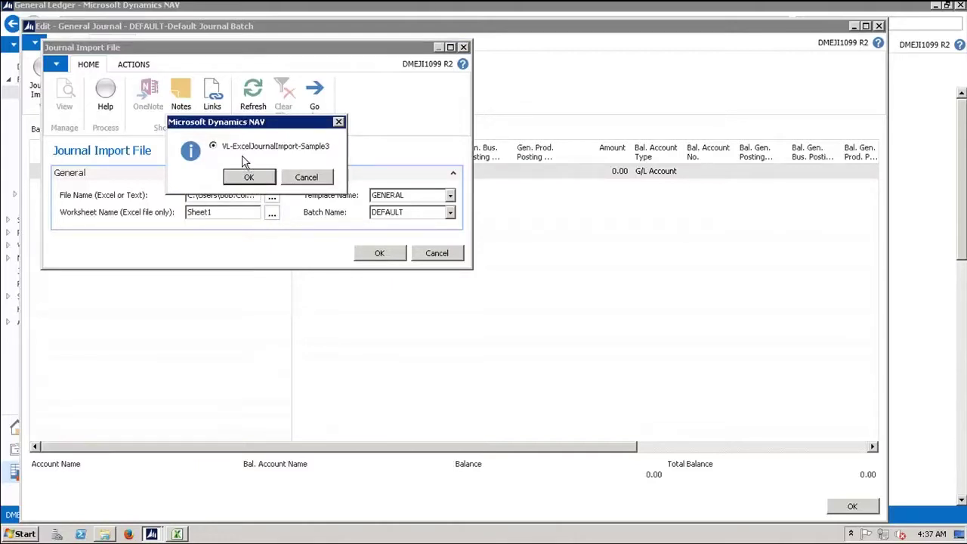
- Import worksheet VL-ExcelJournalImport-Sample3 using template GENERAL and batch DEFAULT
left_click(249, 179)
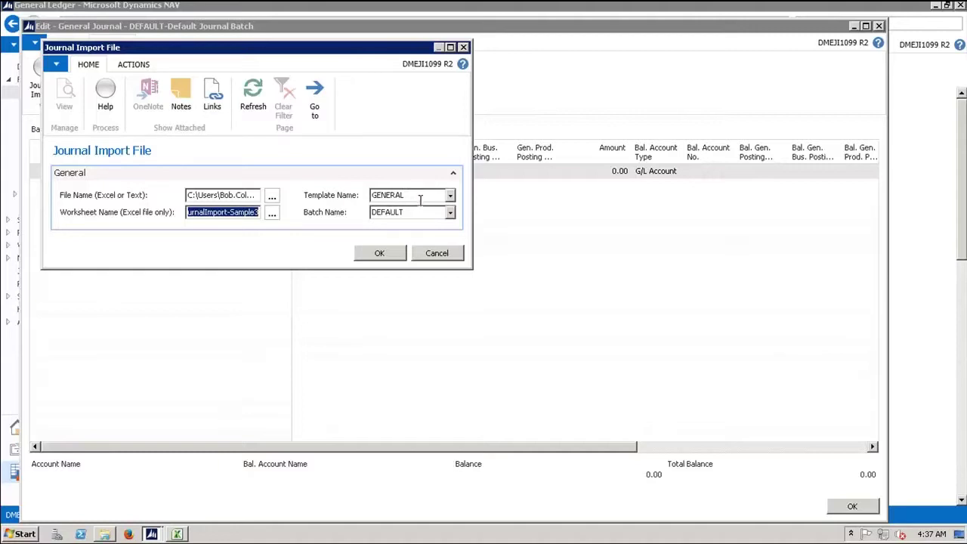
left_click(451, 195)
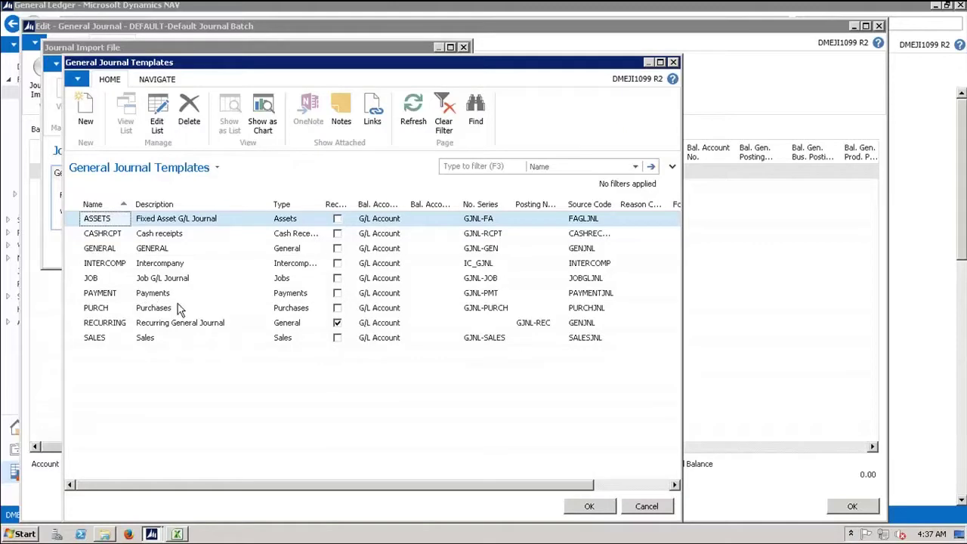
key("Escape")
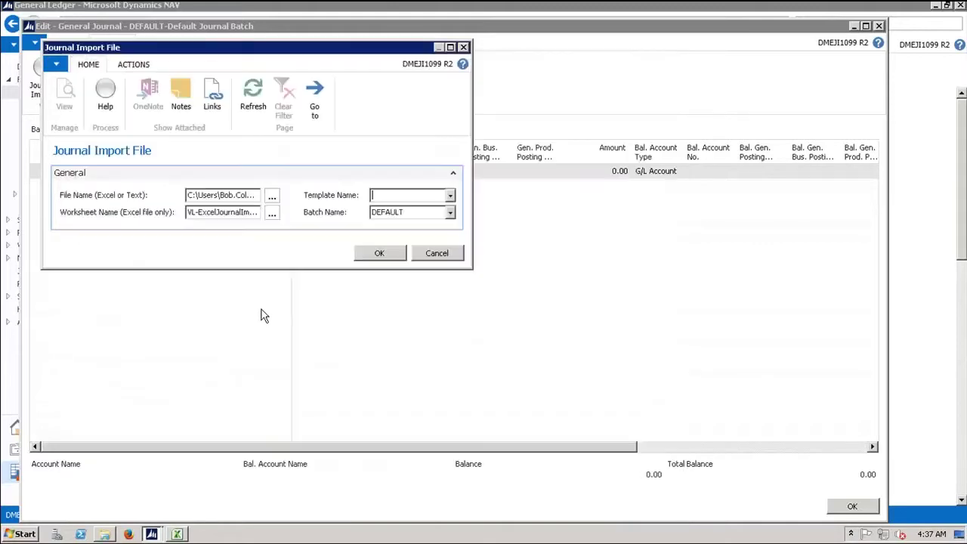
left_click(450, 198)
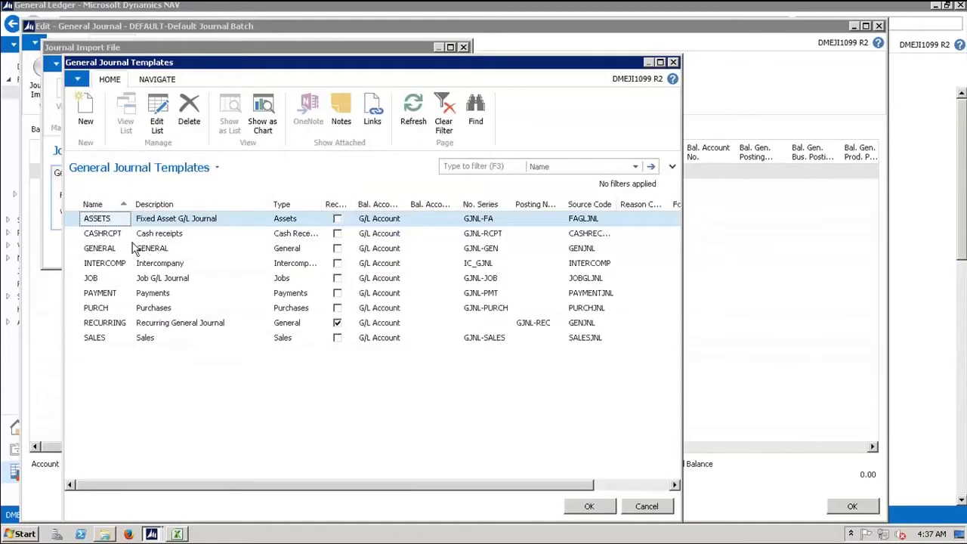
left_click(119, 251)
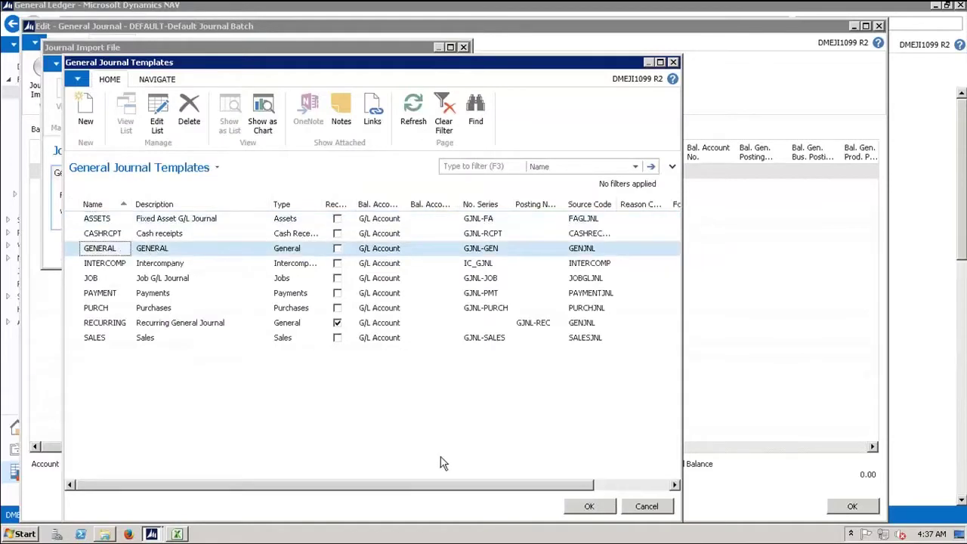
left_click(583, 508)
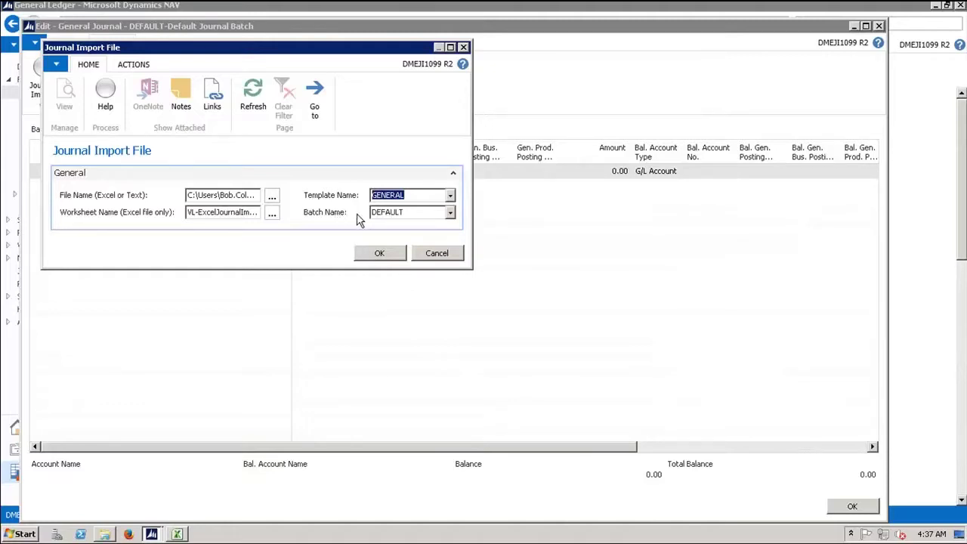
left_click(450, 215)
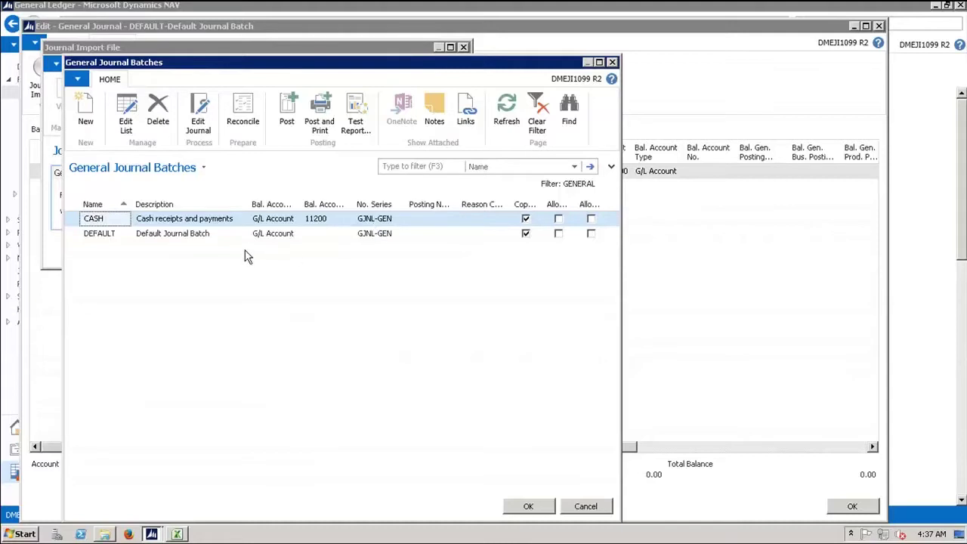
left_click(209, 235)
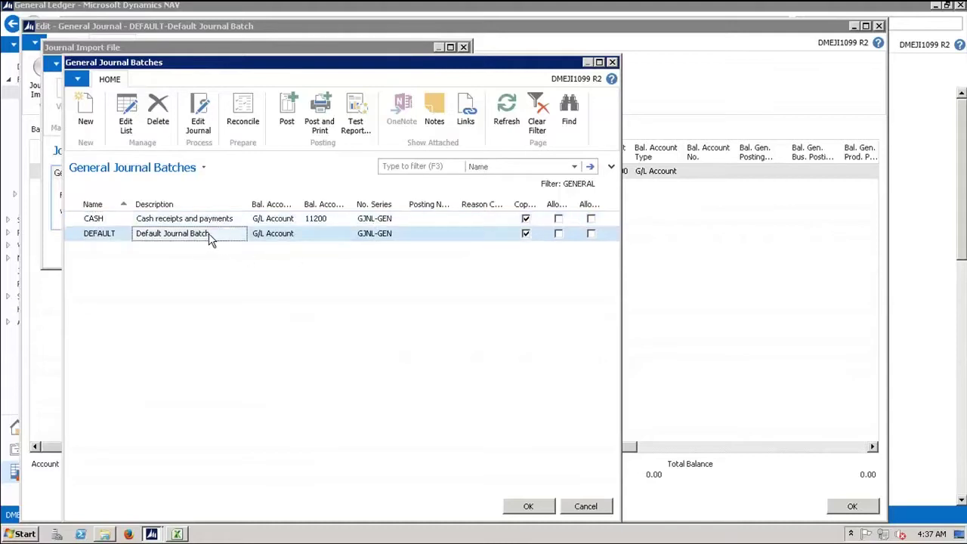
left_click(526, 506)
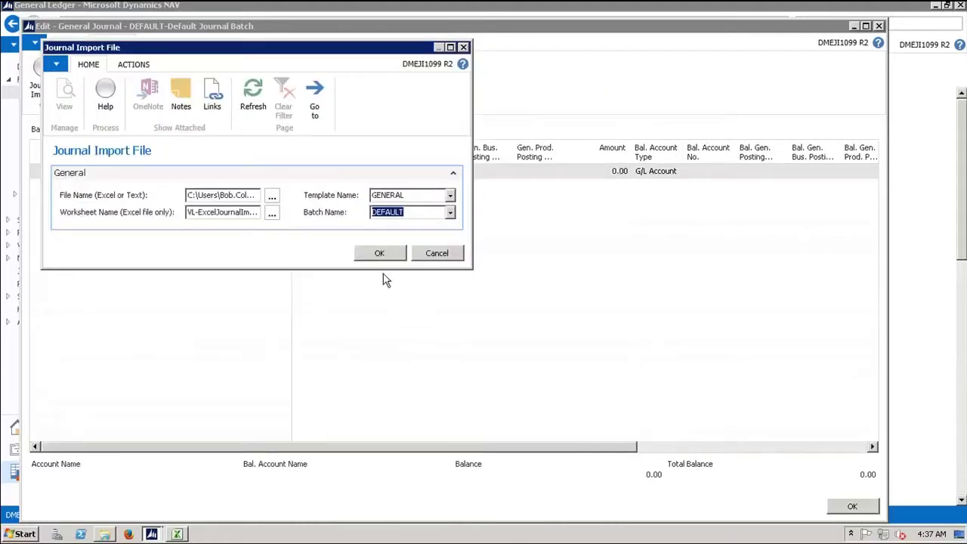
left_click(382, 254)
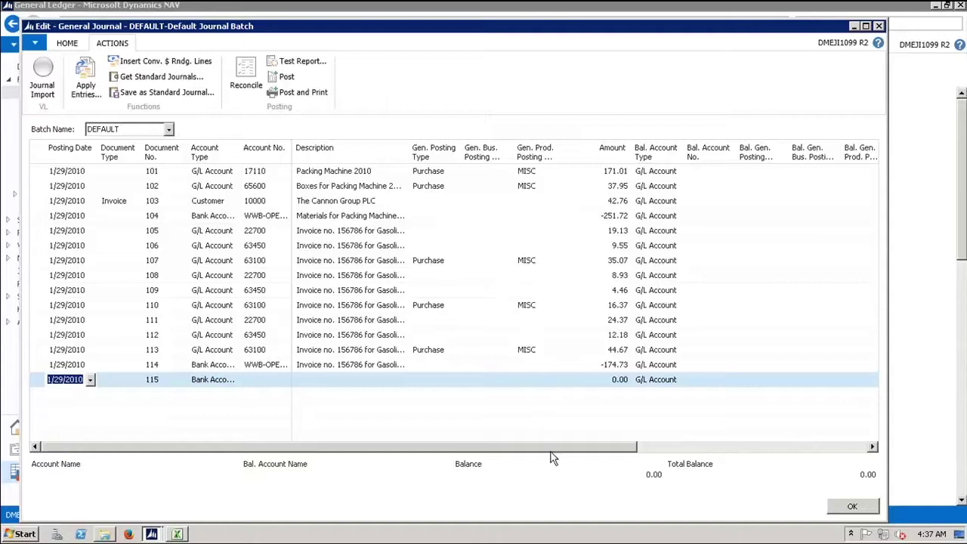
- Review the Department and Project Code columns, then select all imported lines 101–114
left_click_drag(574, 447, 755, 451)
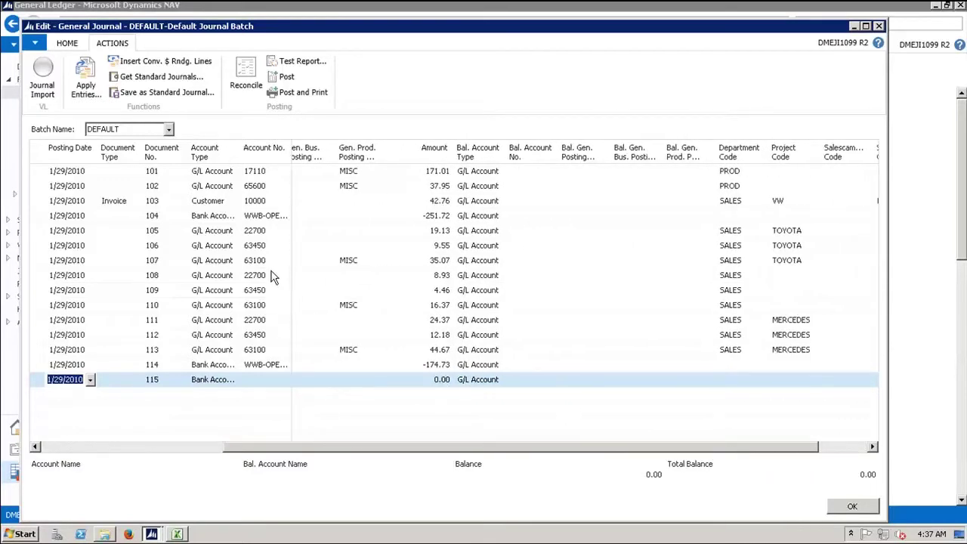
mouse_move(263, 190)
left_click_drag(801, 450, 864, 451)
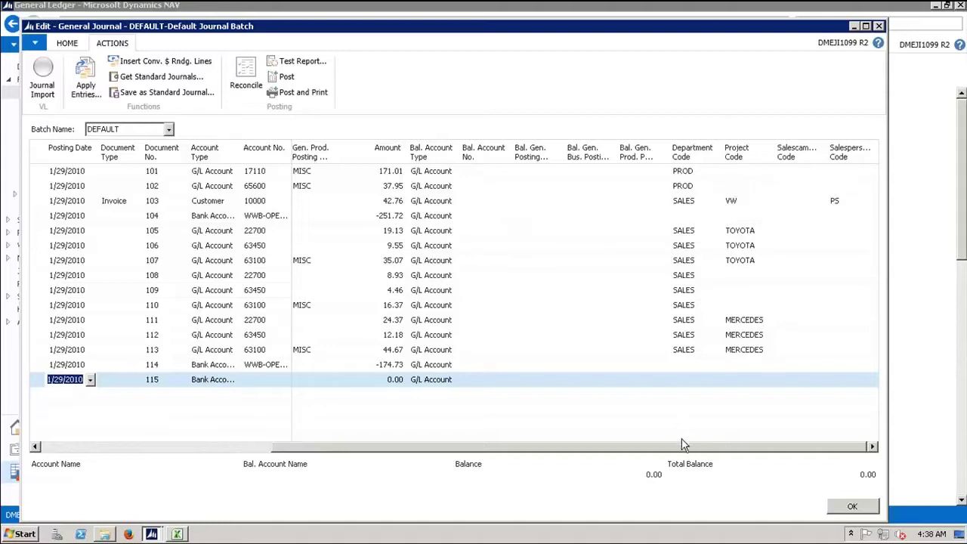
left_click_drag(677, 451, 310, 444)
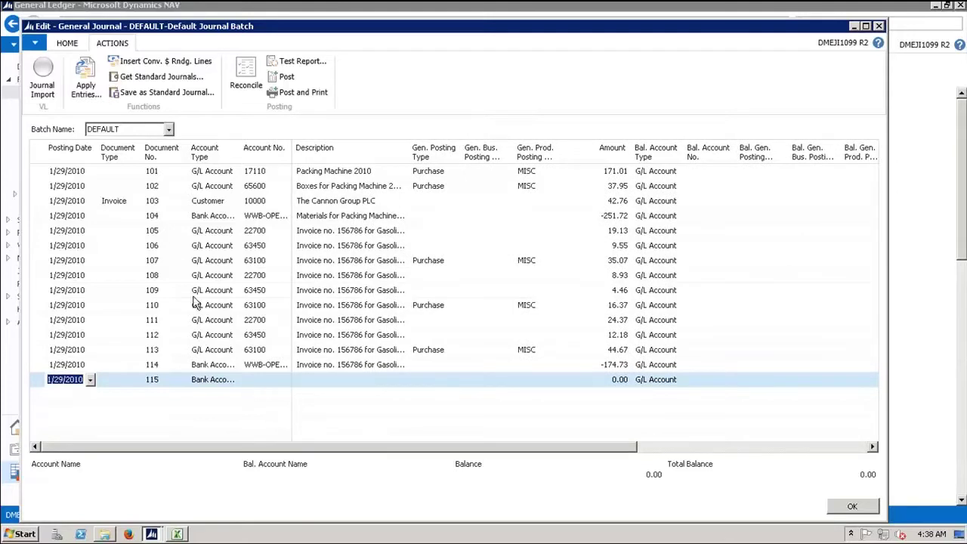
left_click(41, 149)
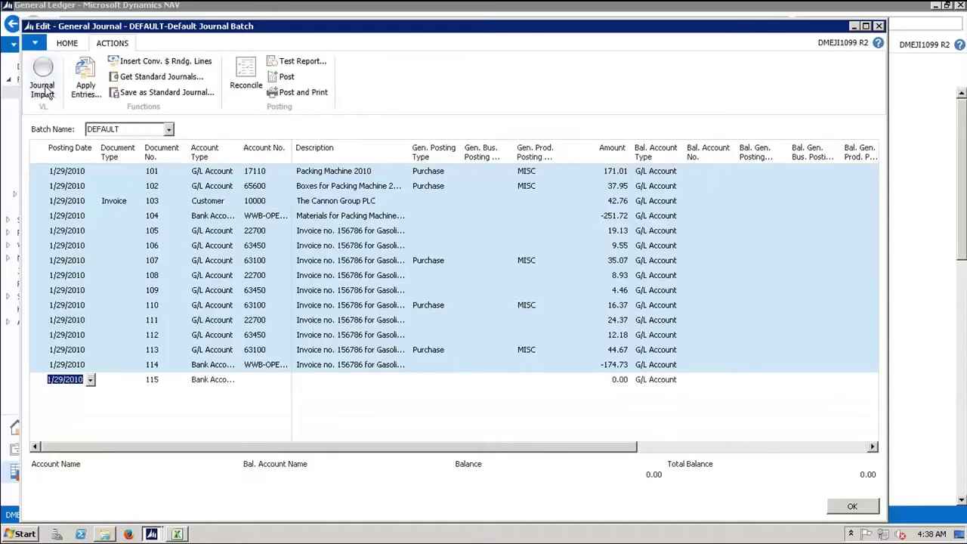
- Delete the 14 selected General Journal lines, confirming Yes, and close the journal
left_click(66, 43)
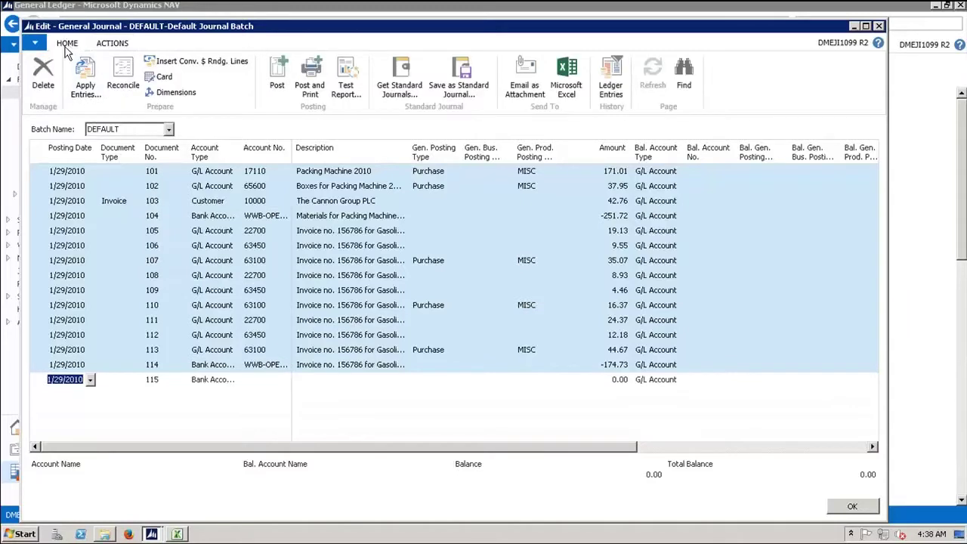
left_click(53, 76)
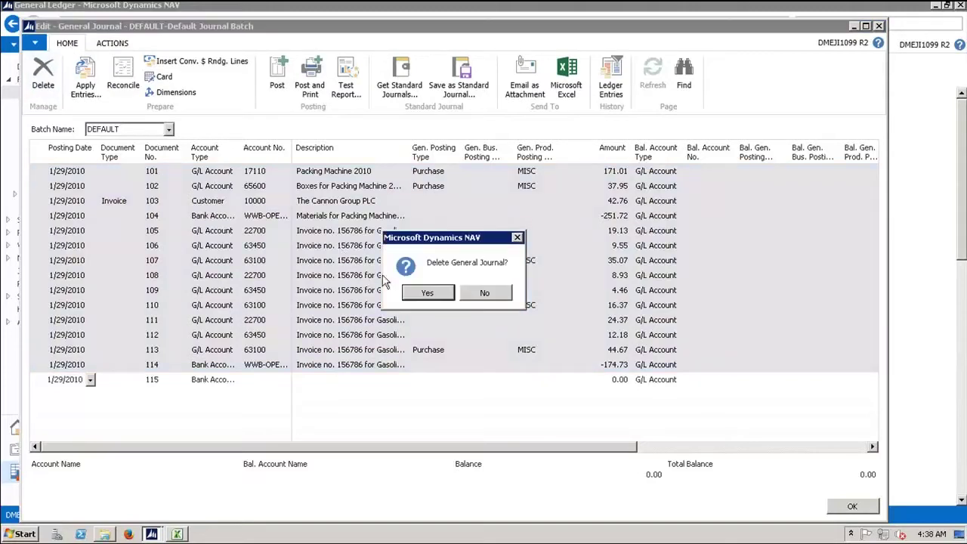
left_click(427, 293)
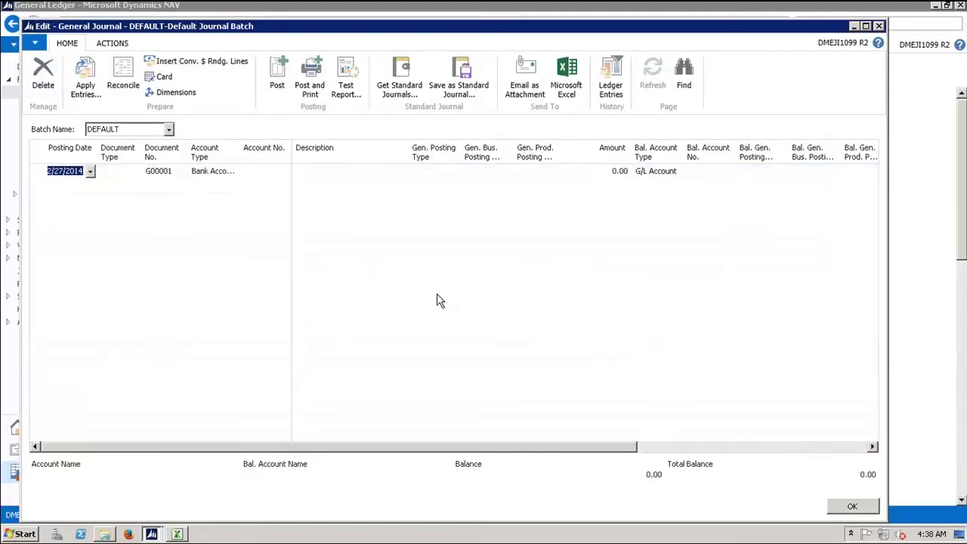
left_click(880, 26)
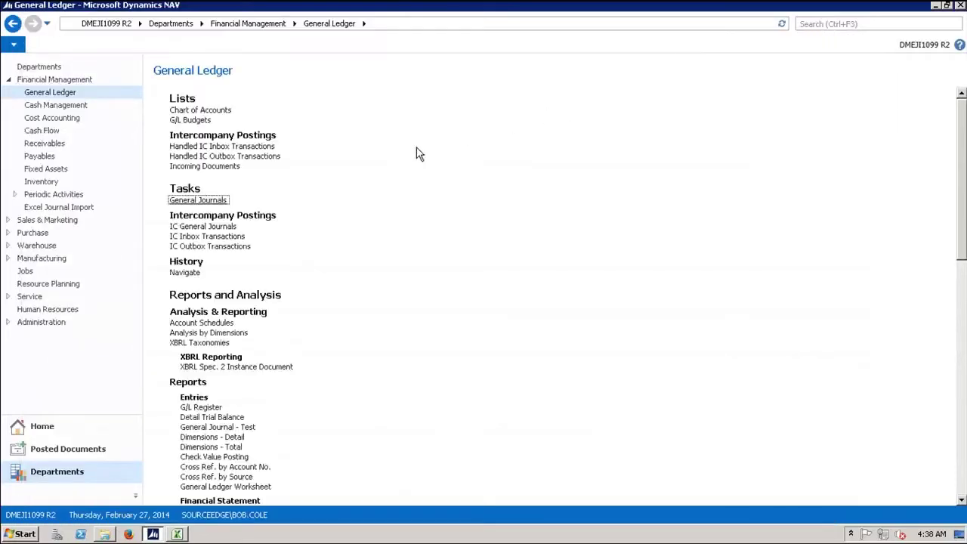
- Open the Payables Recurring General Journal from Periodic Activities tasks
left_click(67, 195)
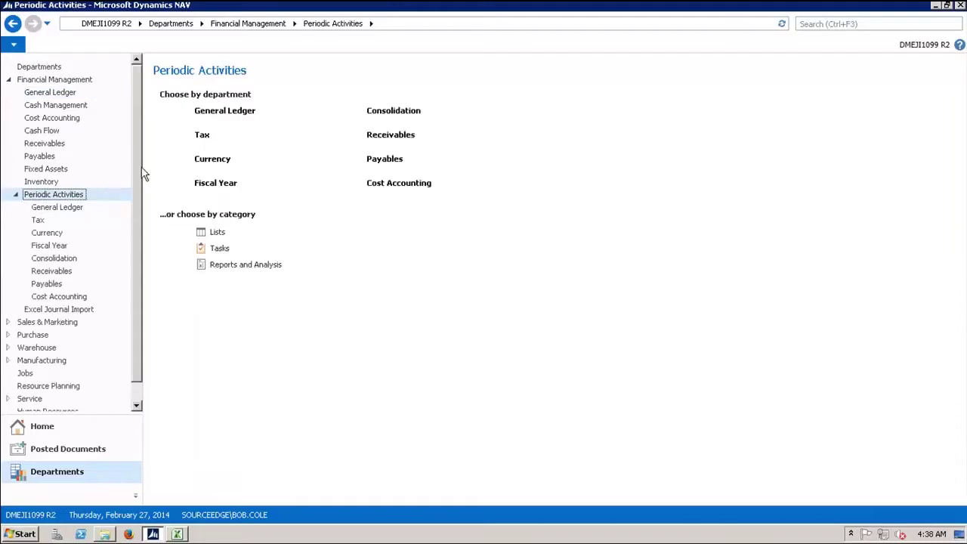
left_click(219, 248)
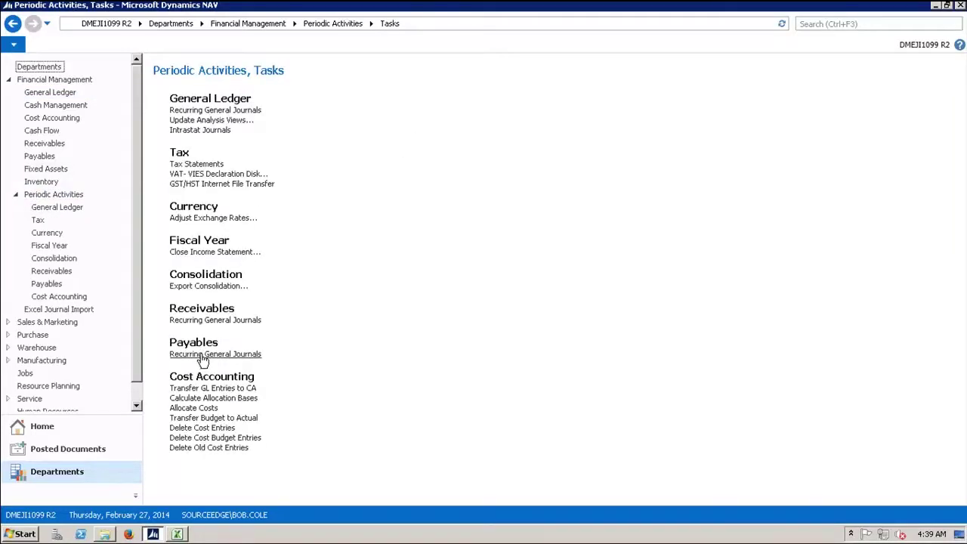
left_click(202, 355)
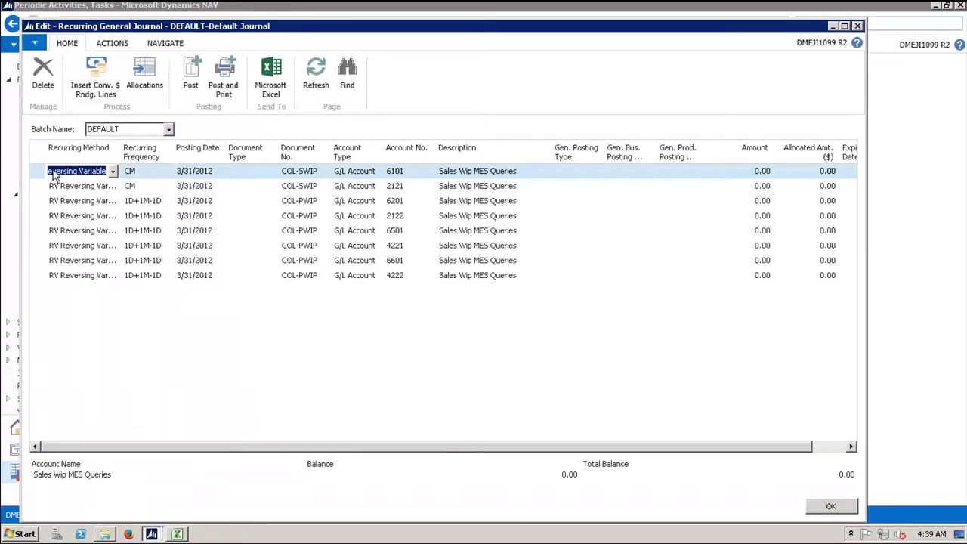
- Delete all eight existing lines from the Recurring General Journal
left_click(42, 150)
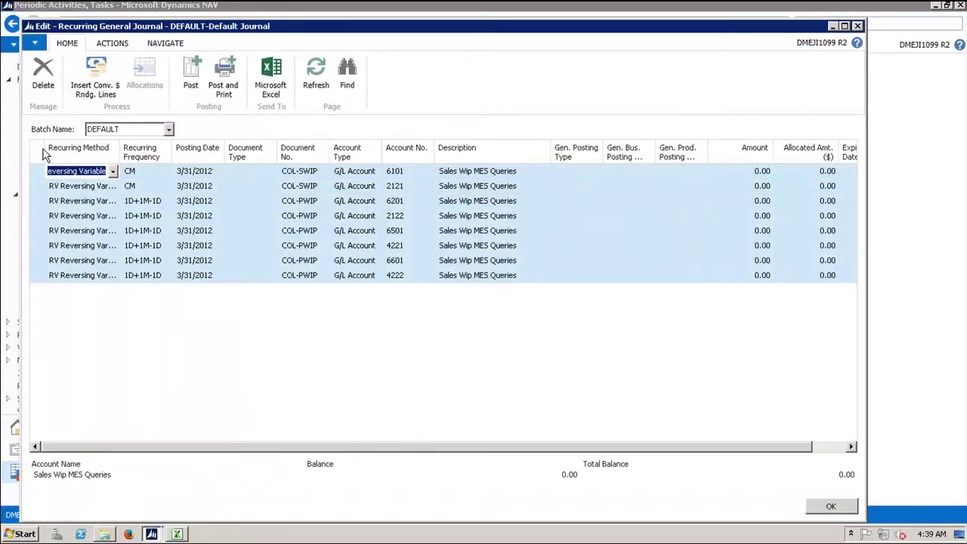
left_click(43, 72)
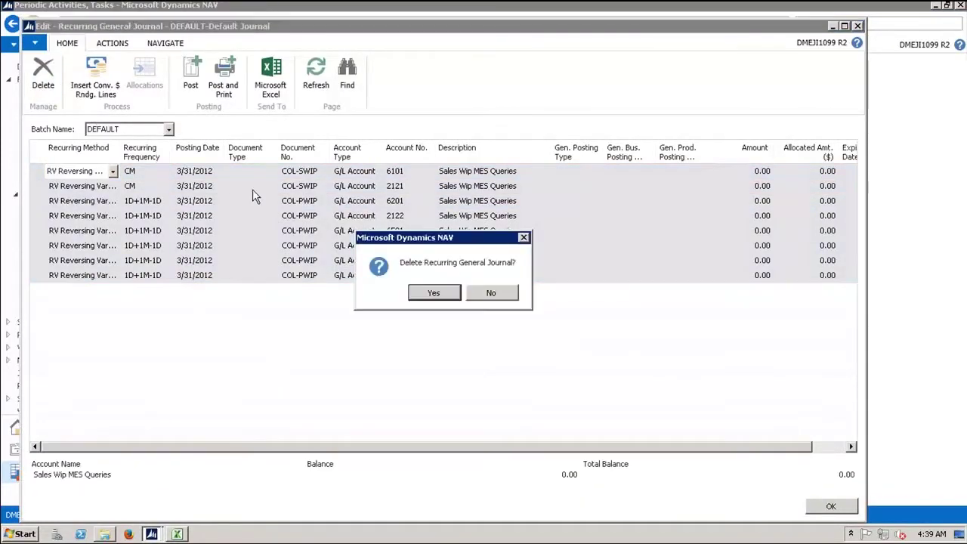
left_click(434, 293)
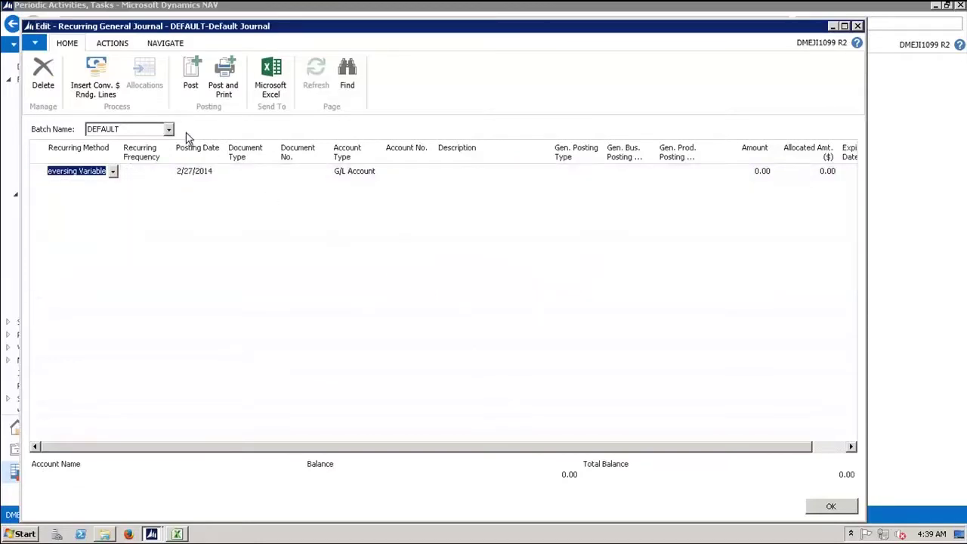
- Run Journal Import on Sheet1 of Reversing Entries.xlsx into the recurring journal
left_click(112, 44)
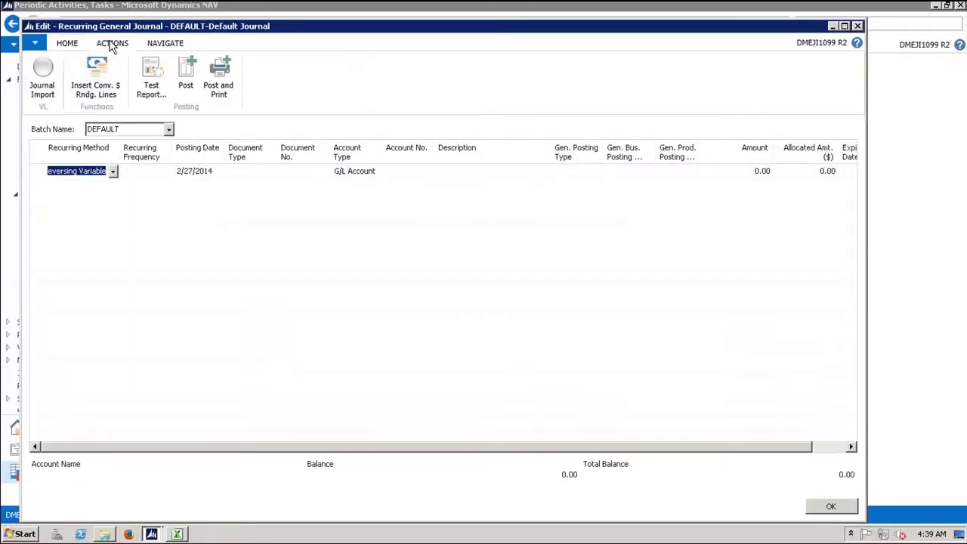
left_click(43, 82)
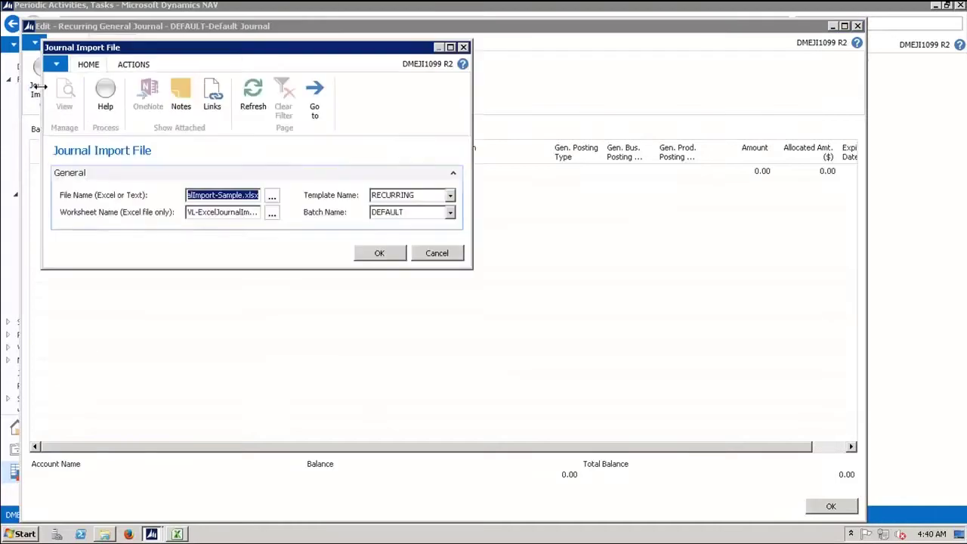
left_click(272, 196)
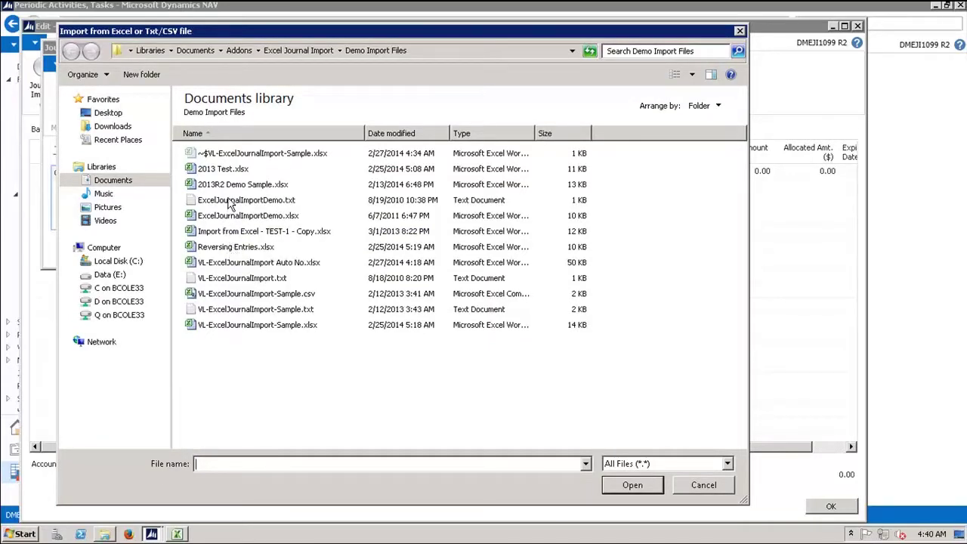
left_click(230, 247)
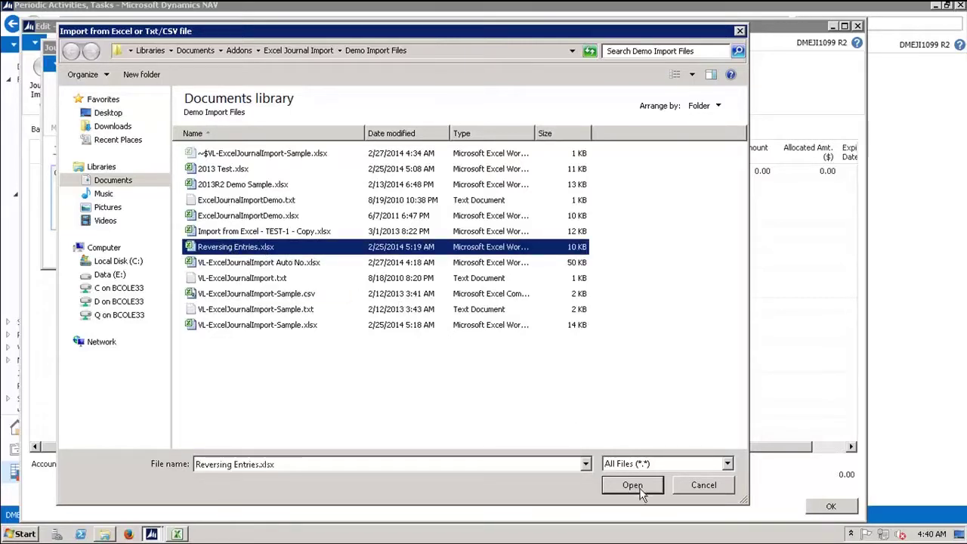
left_click(641, 487)
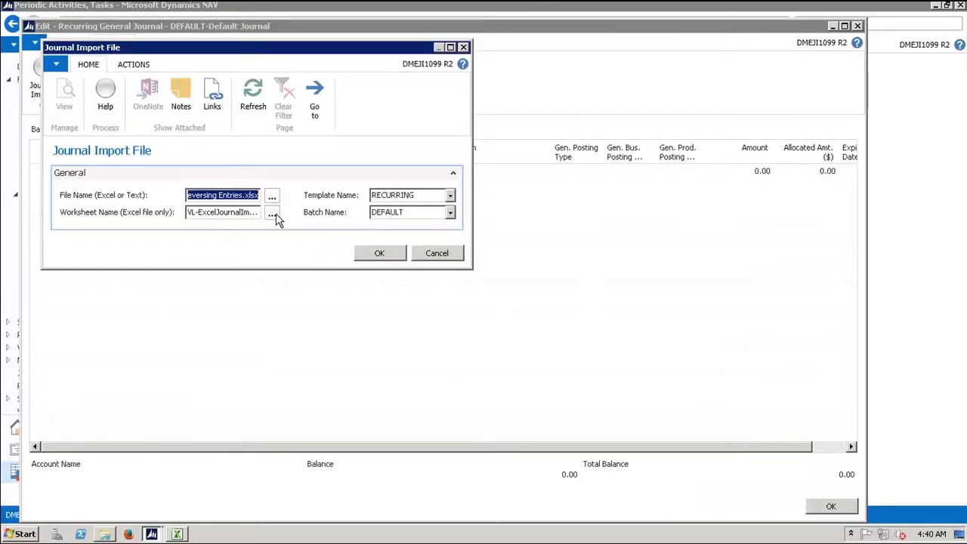
key("Tab")
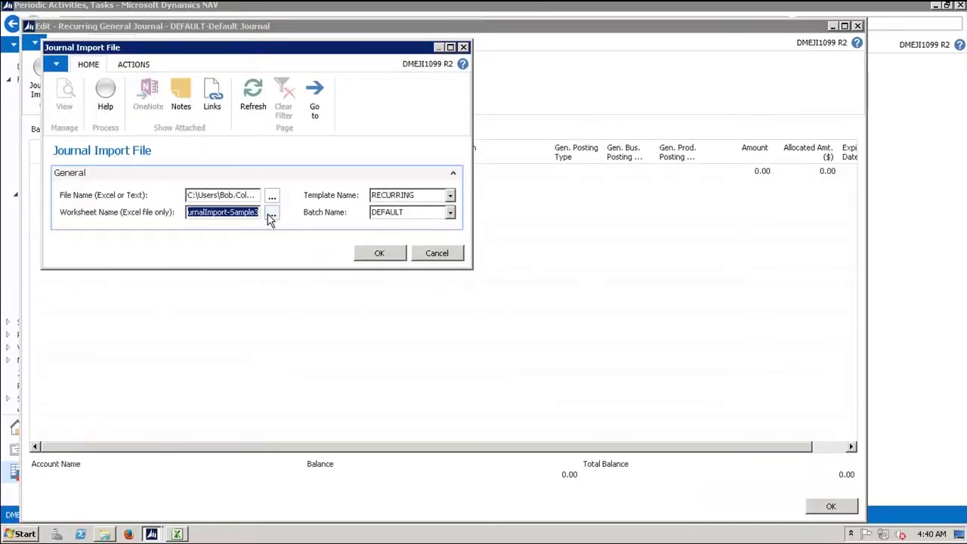
left_click(270, 214)
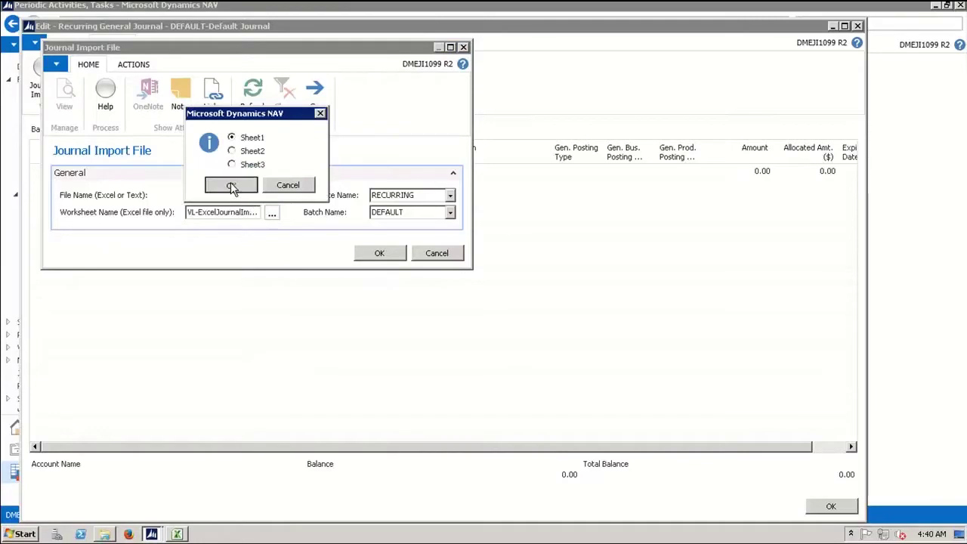
left_click(235, 185)
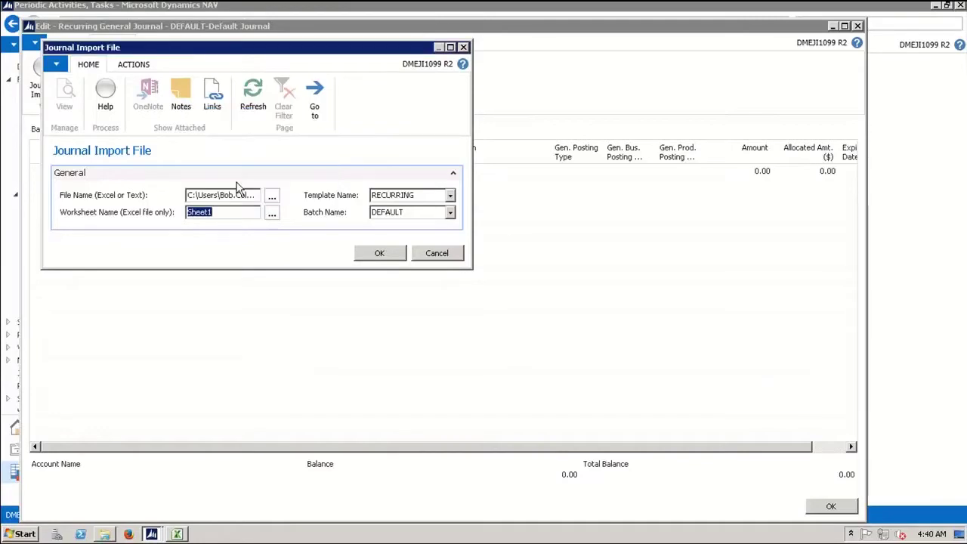
left_click(382, 256)
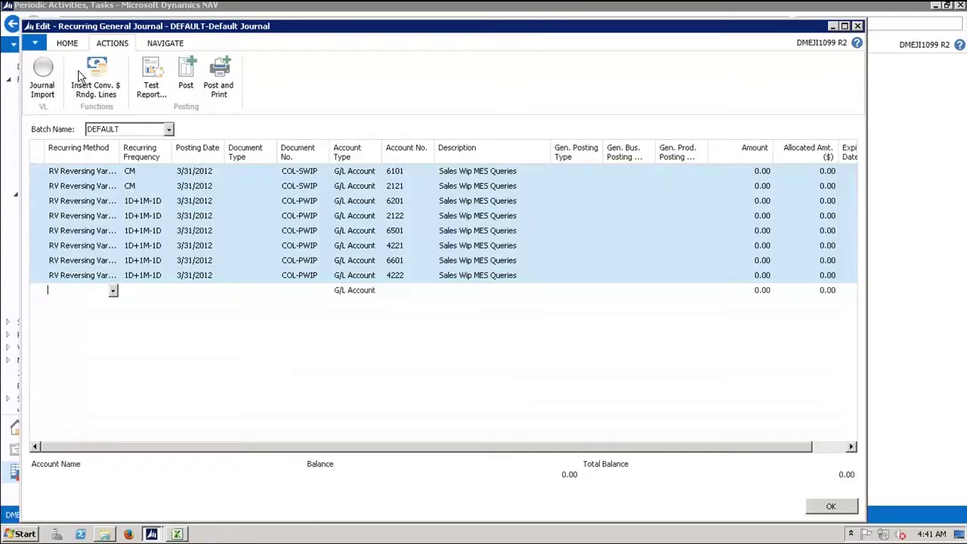
- After reviewing the eight imported COL-SWIP/COL-PWIP lines, bring up the Home commands
left_click(74, 44)
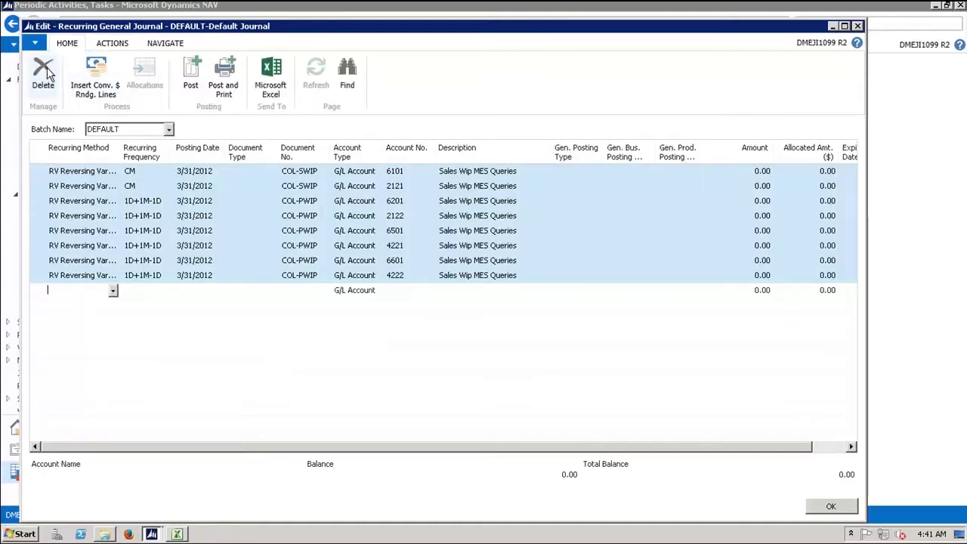
- Delete all recurring journal lines, confirming Yes, and close the Recurring General Journal
left_click(45, 72)
left_click(436, 295)
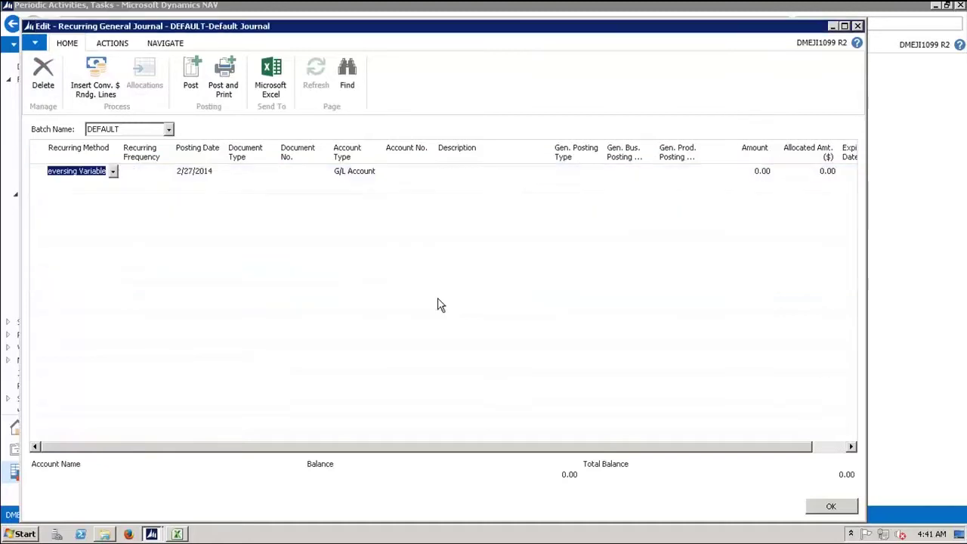
left_click(858, 27)
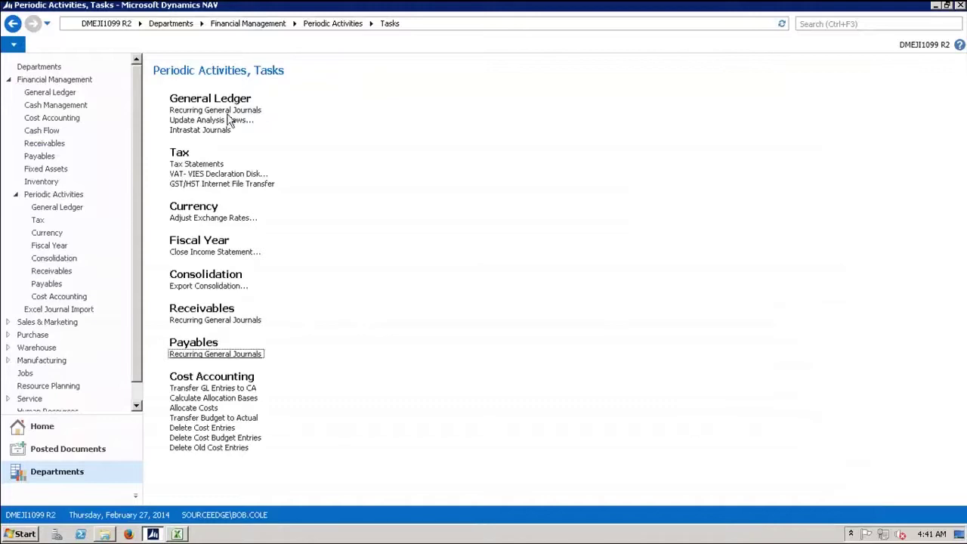
- Open the General Ledger's General Journal, then return to the VL-ExcelJournalImport-Sample.xlsx workbook
left_click(54, 97)
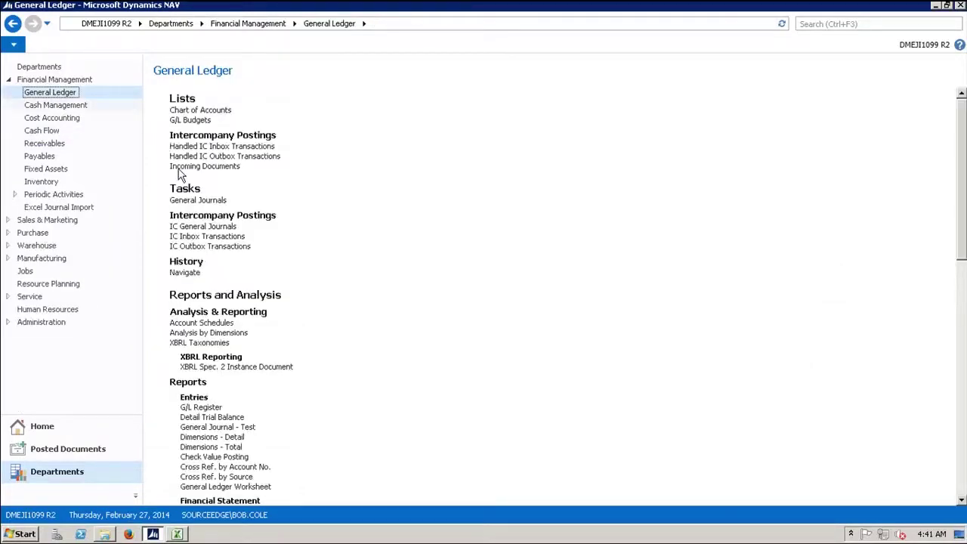
left_click(199, 201)
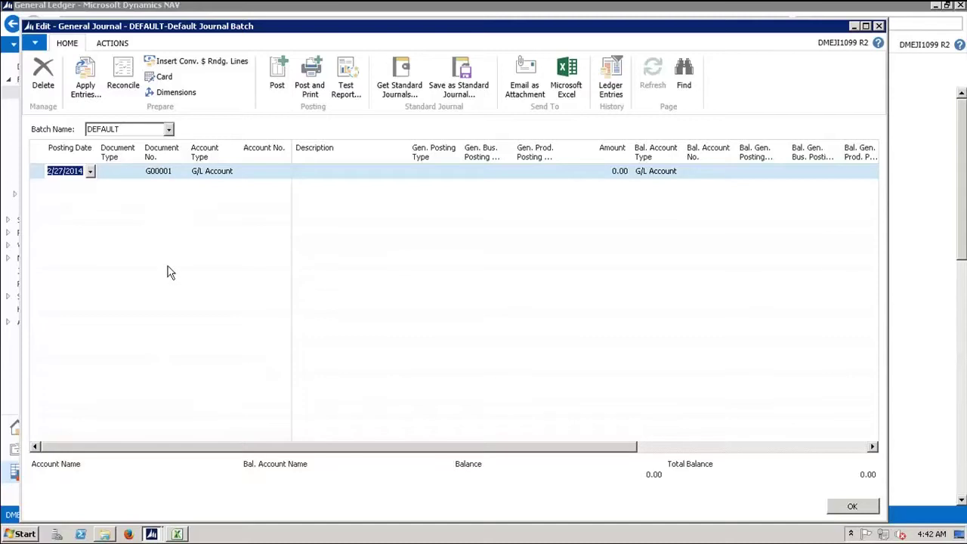
left_click(177, 534)
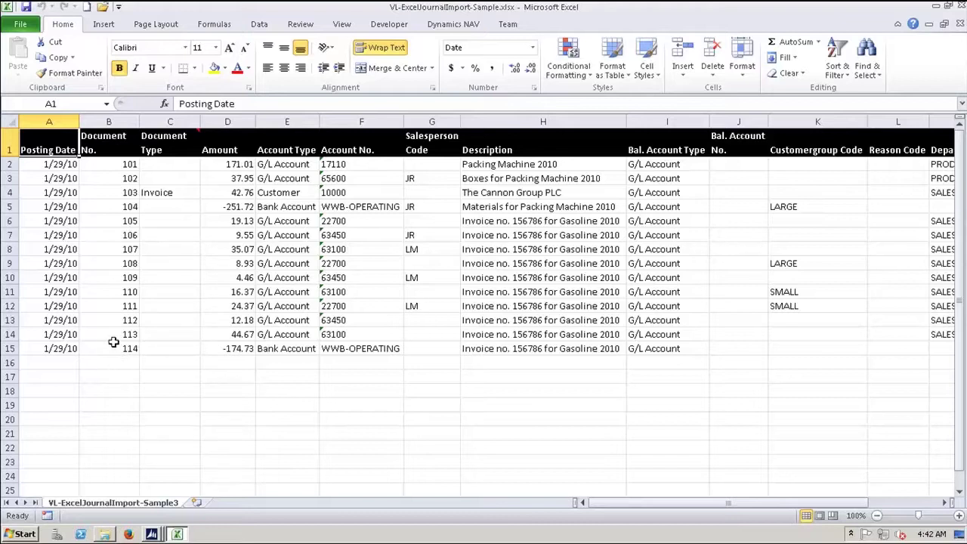
- Close the VL-ExcelJournalImport-Sample workbook, leaving Excel's Open dialog on the Documents library
left_click(960, 25)
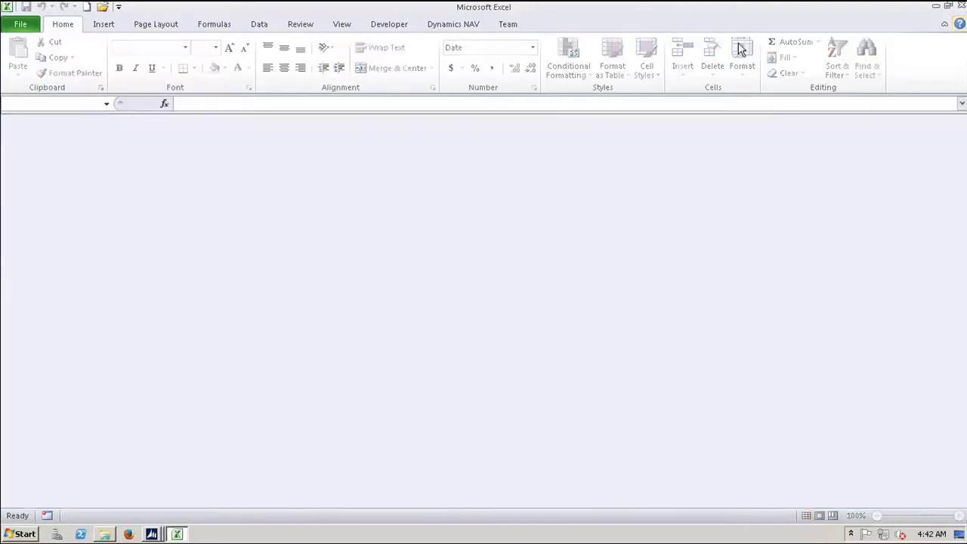
left_click(103, 6)
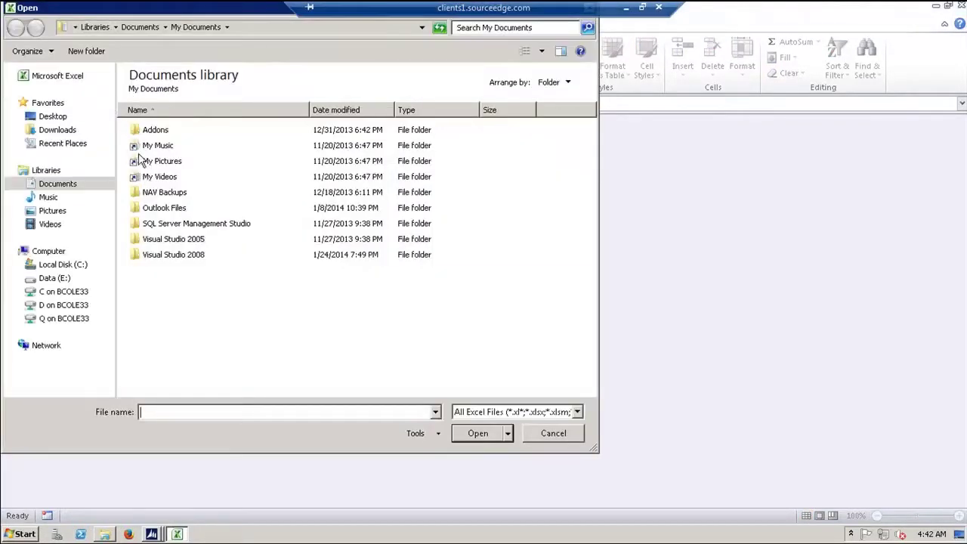
- Browse to the Addons > Excel Journal Import > Demo Import Files folder
left_click(142, 133)
double_click(142, 138)
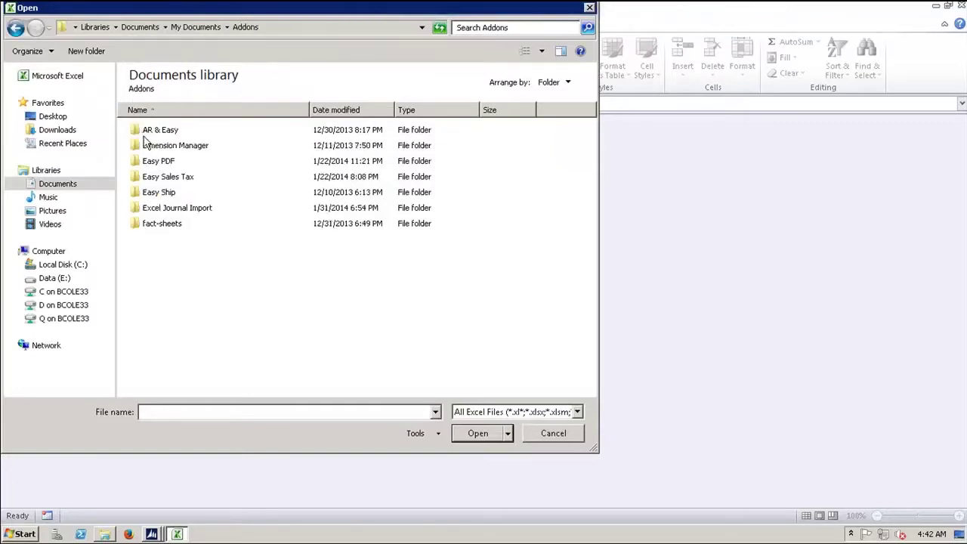
left_click(155, 212)
double_click(155, 211)
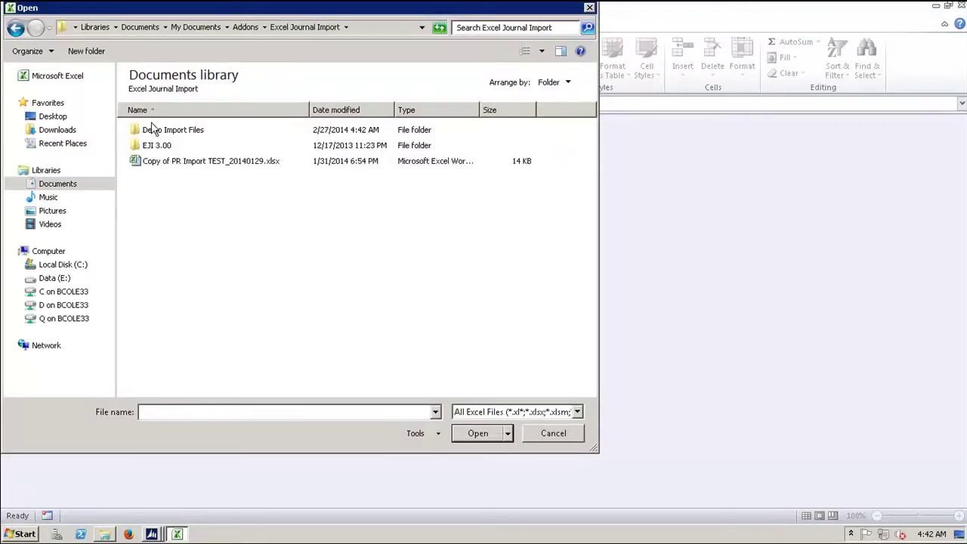
double_click(155, 130)
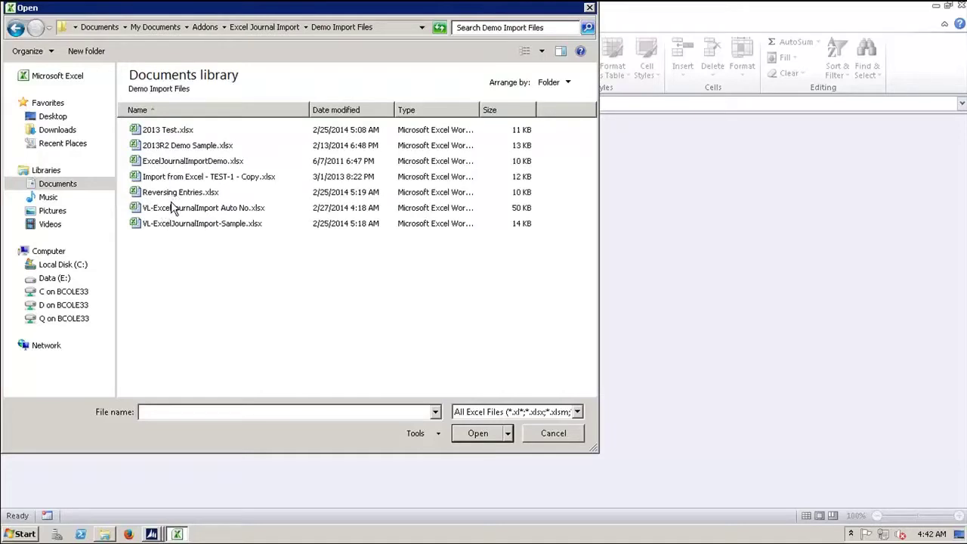
- Open VL-ExcelJournalImport Auto No.xlsx, check the account number in E5, and close it
left_click(172, 210)
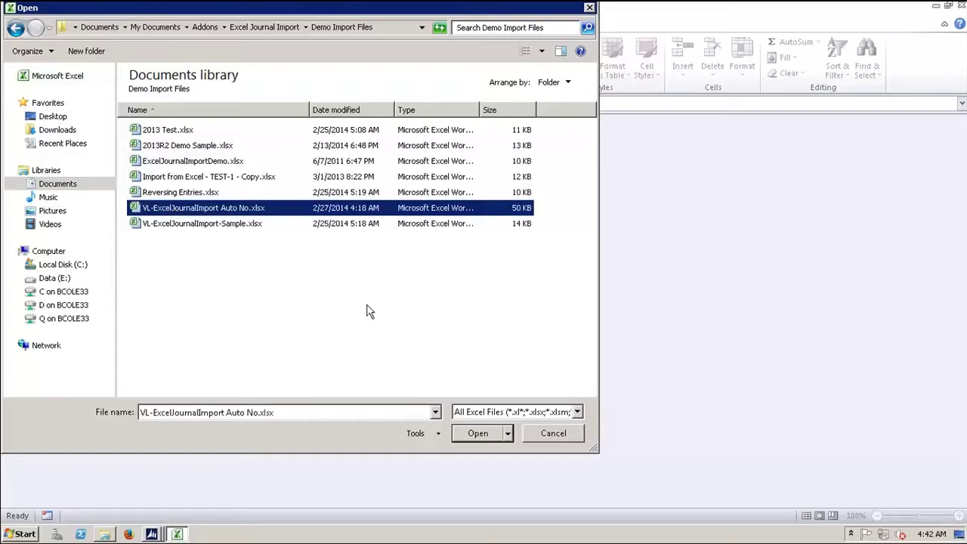
left_click(475, 433)
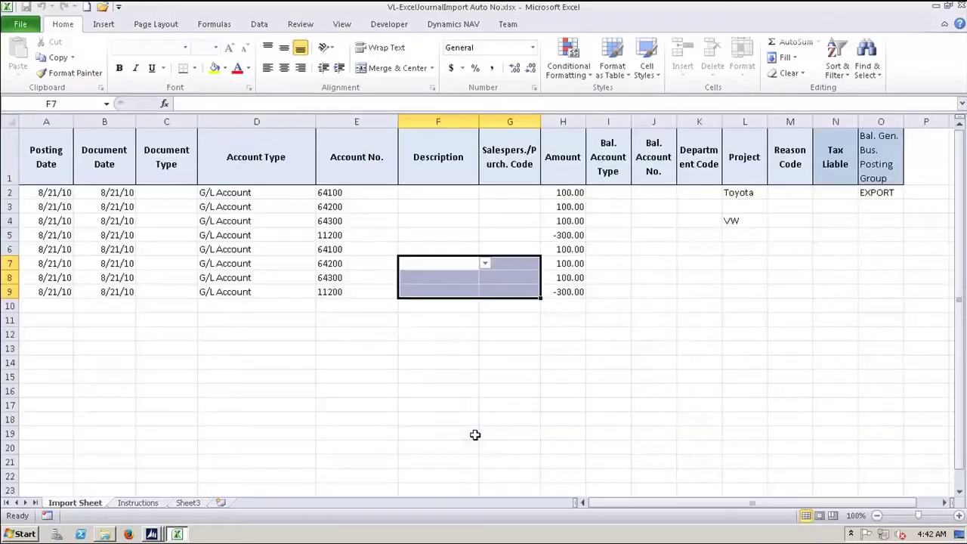
left_click(342, 236)
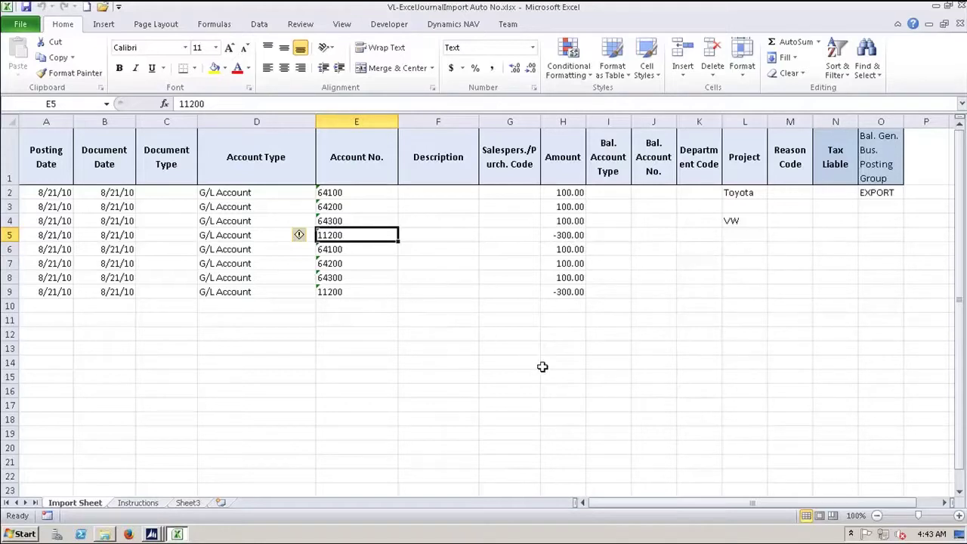
left_click(960, 24)
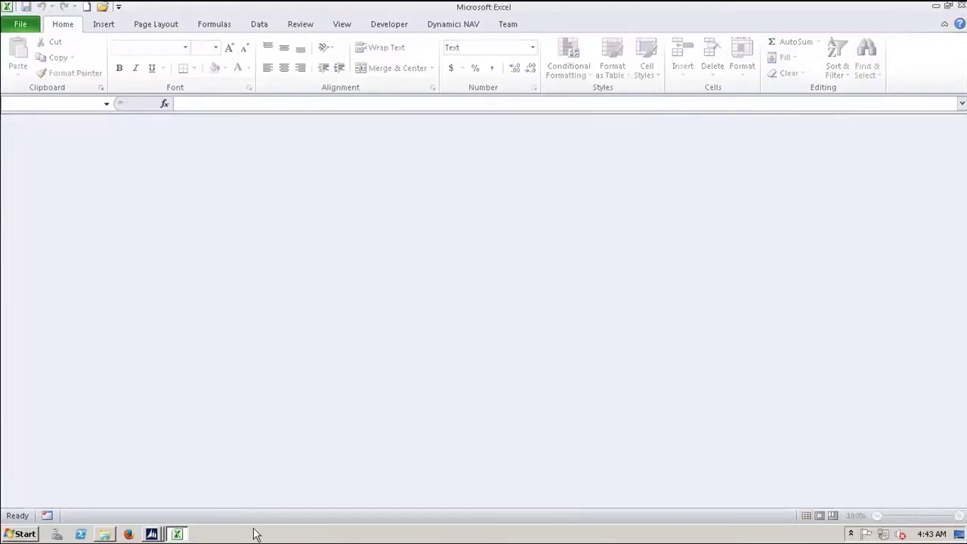
- Switch back to the NAV General Journal and launch Journal Import from Actions
left_click(155, 536)
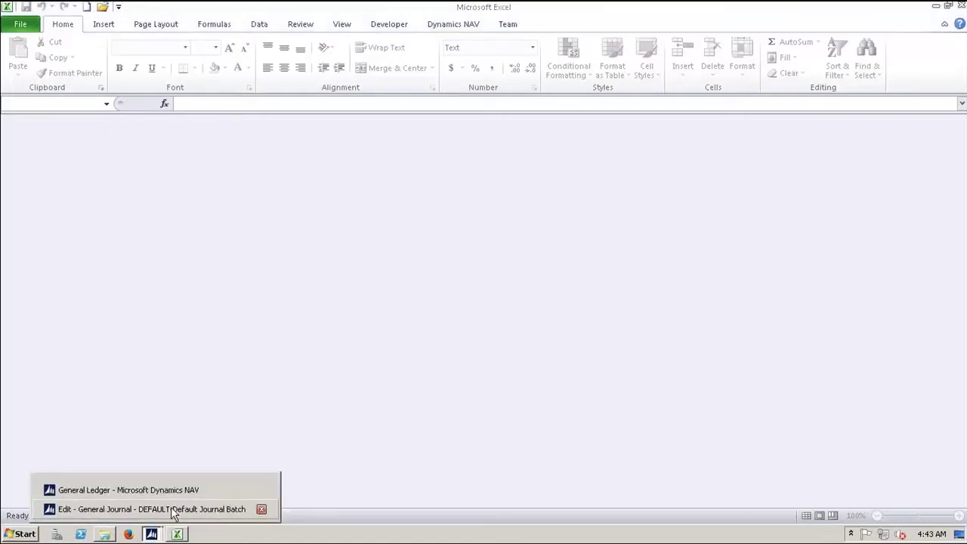
left_click(73, 512)
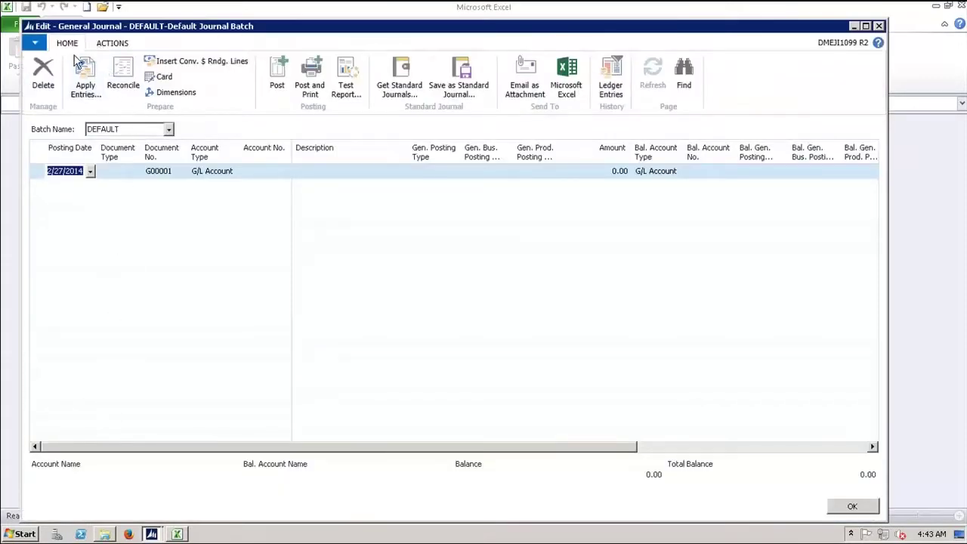
left_click(112, 43)
left_click(41, 89)
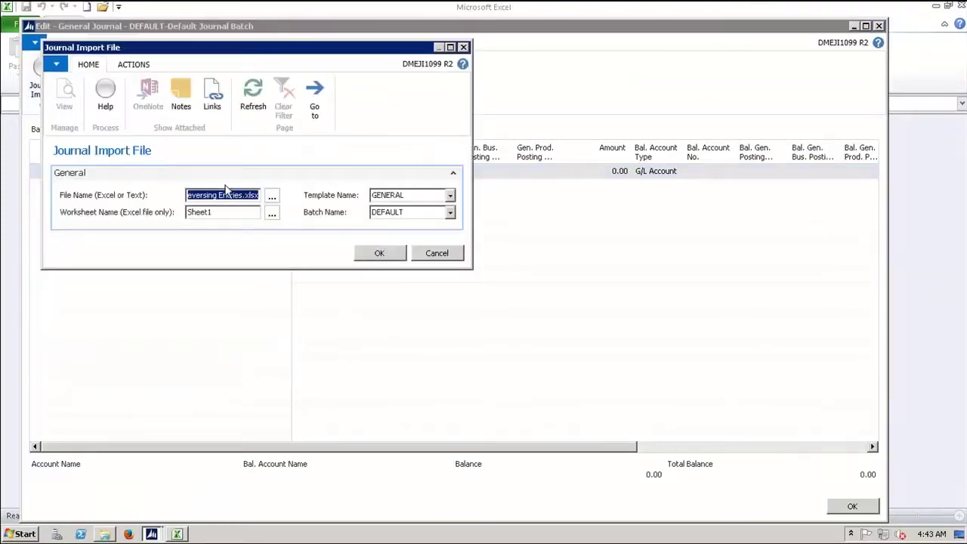
- Import VL-ExcelJournalImport Auto No.xlsx using the Import Sheet worksheet
left_click(272, 197)
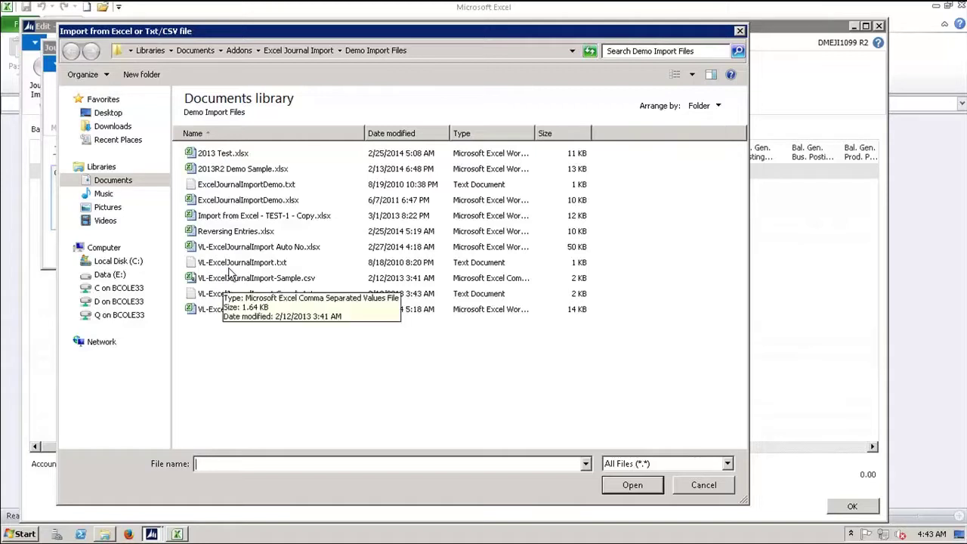
left_click(243, 252)
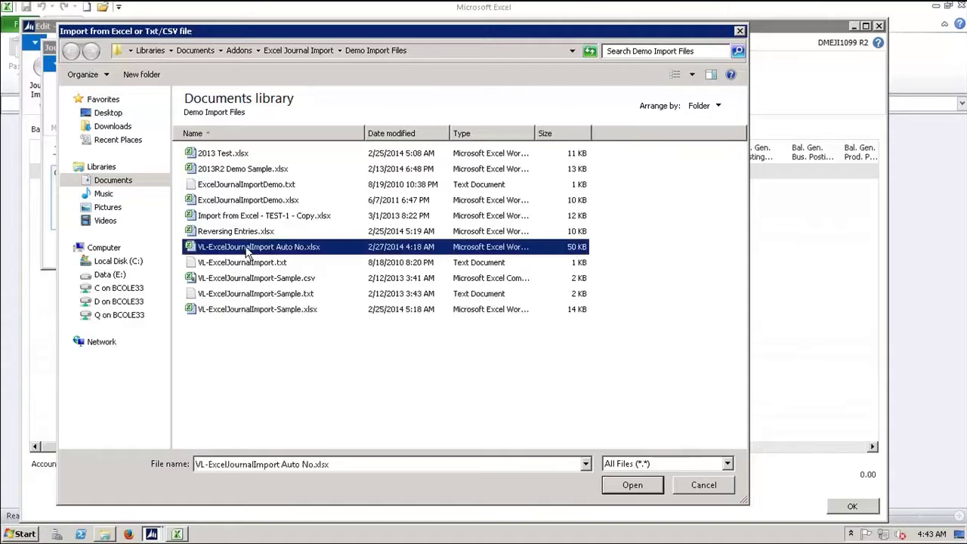
left_click(638, 489)
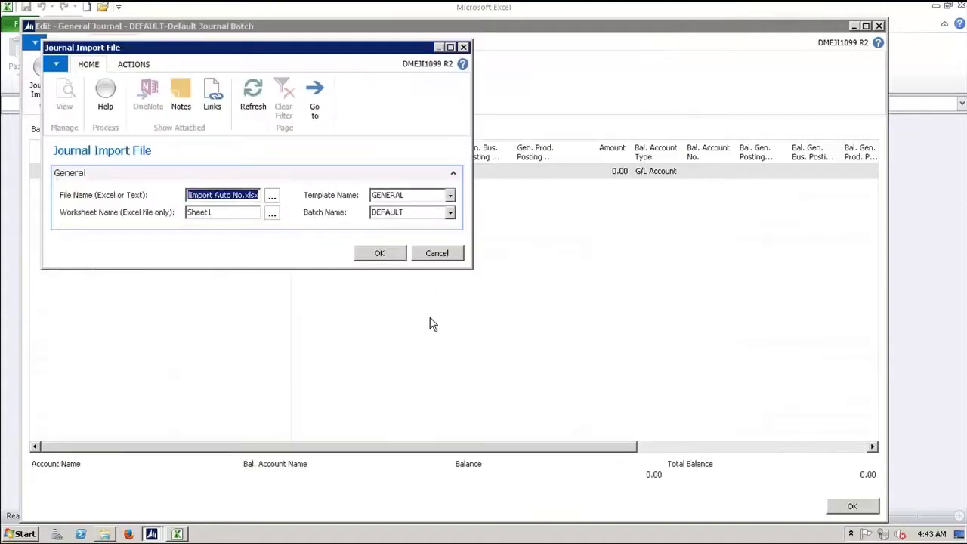
key("Tab")
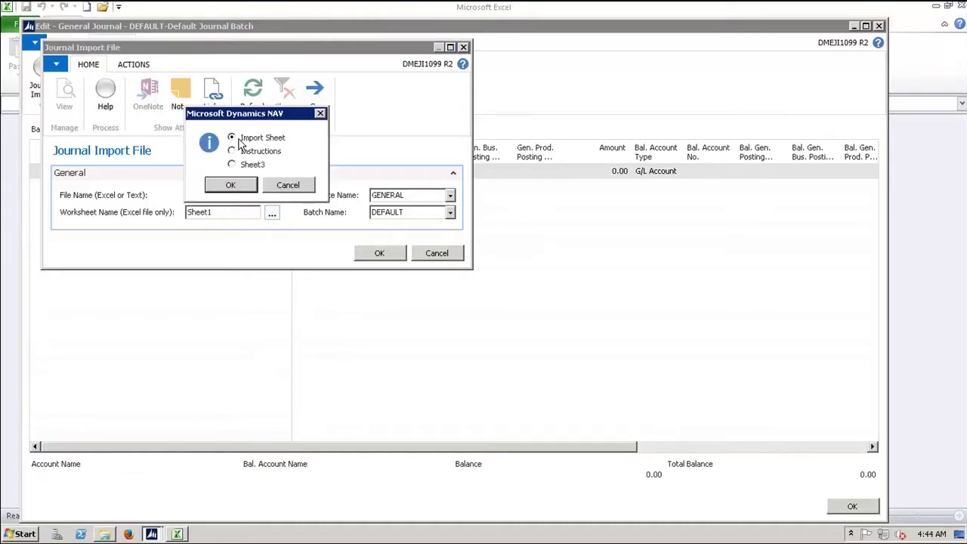
left_click(231, 184)
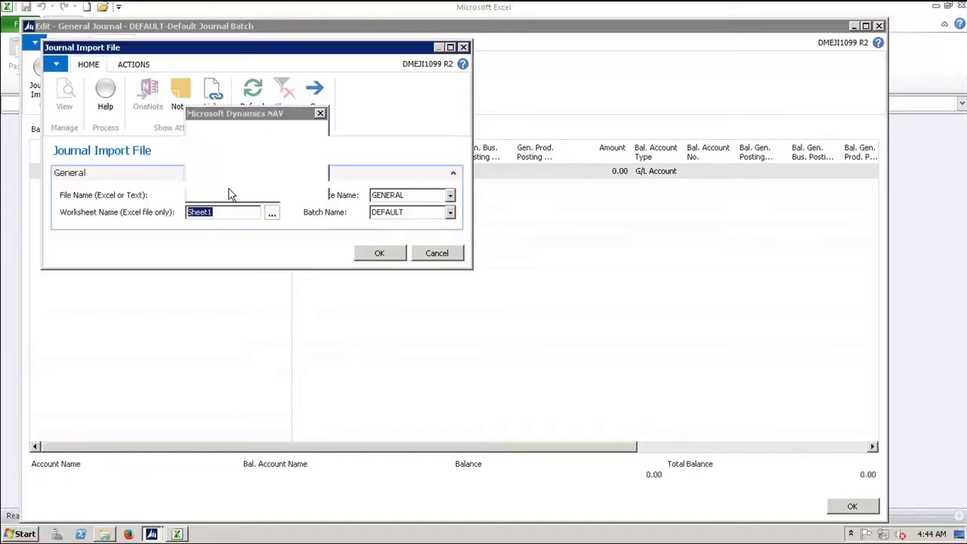
left_click(378, 257)
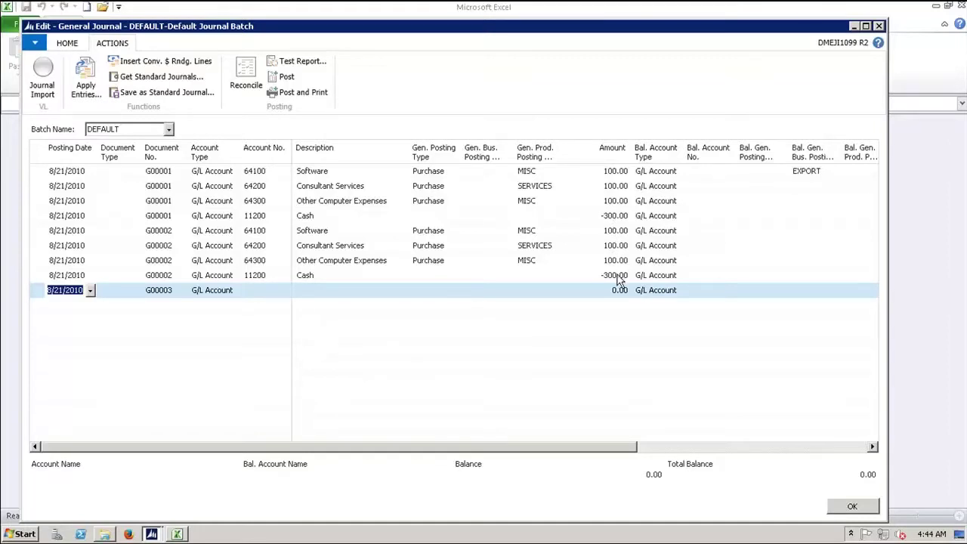
- Discard the empty G00003 line so only the eight imported lines remain
key("Up")
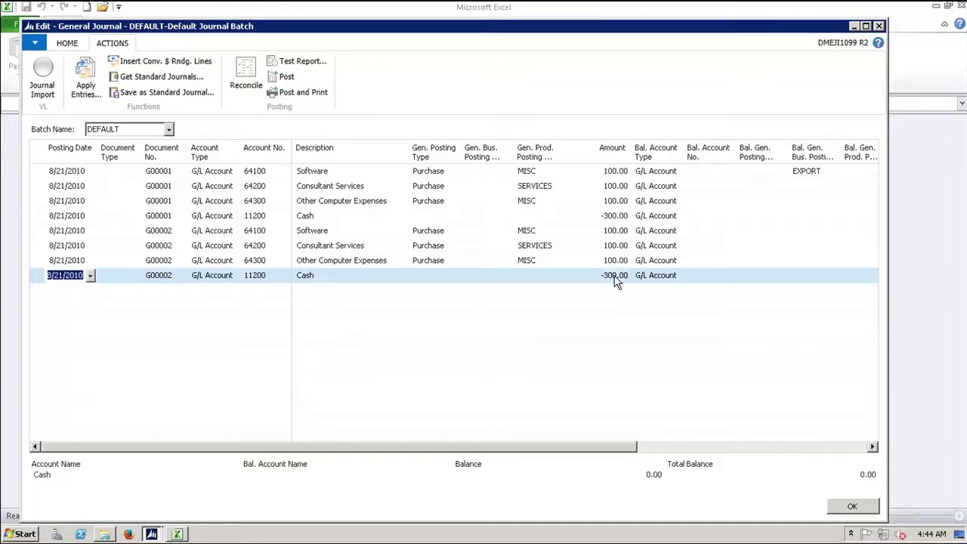